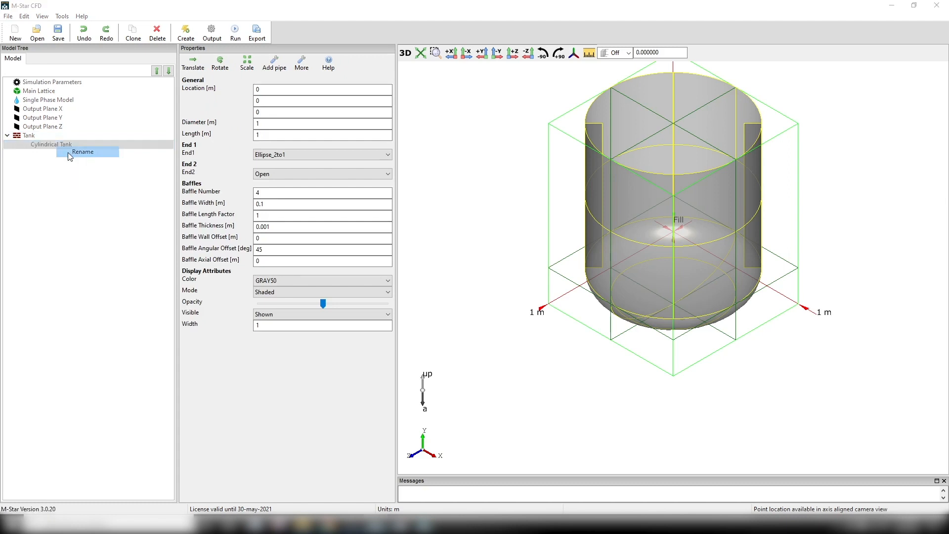
- Rename the cylindrical tank geometry as Walls
left_click_drag(447, 257, 402, 255)
type("Walls")
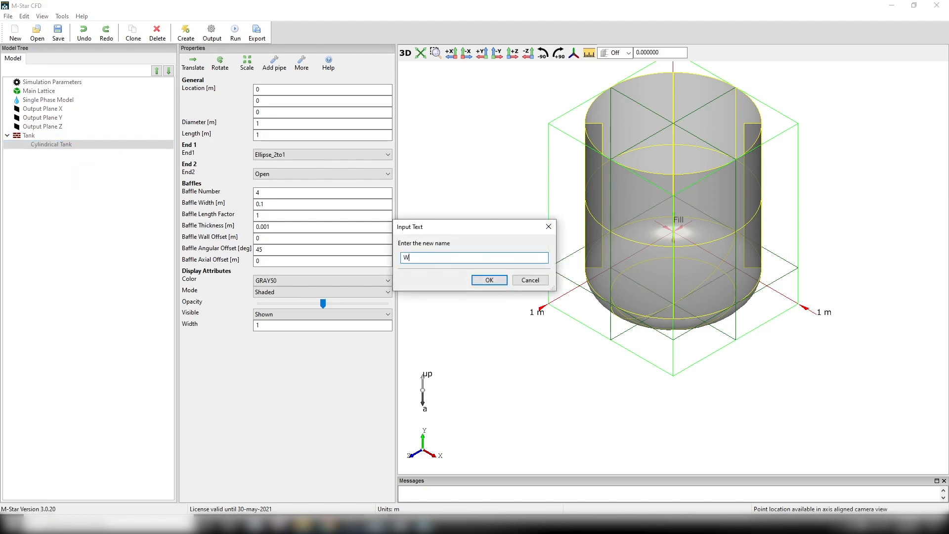
key("Return")
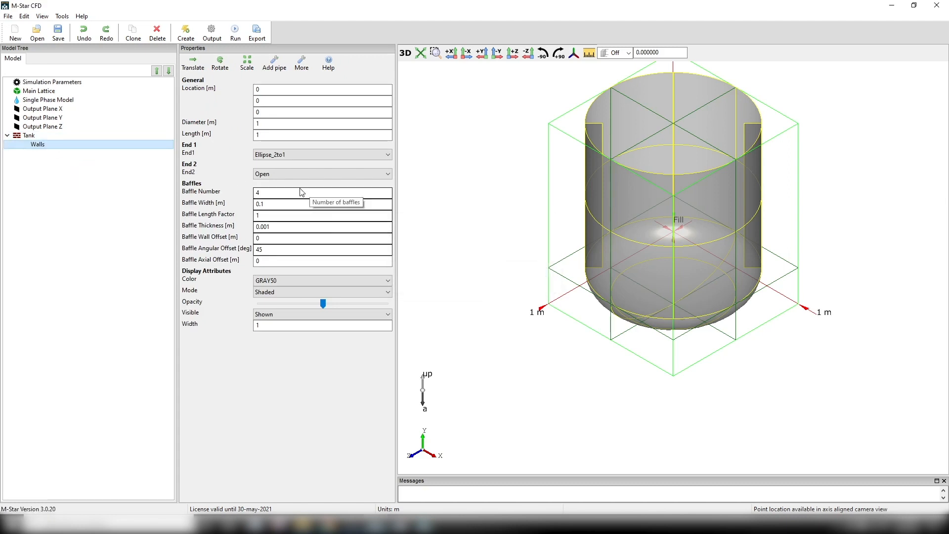
- Give the Walls geometry a Flat End1 and set its baffle number to 0
left_click(303, 155)
left_click(301, 172)
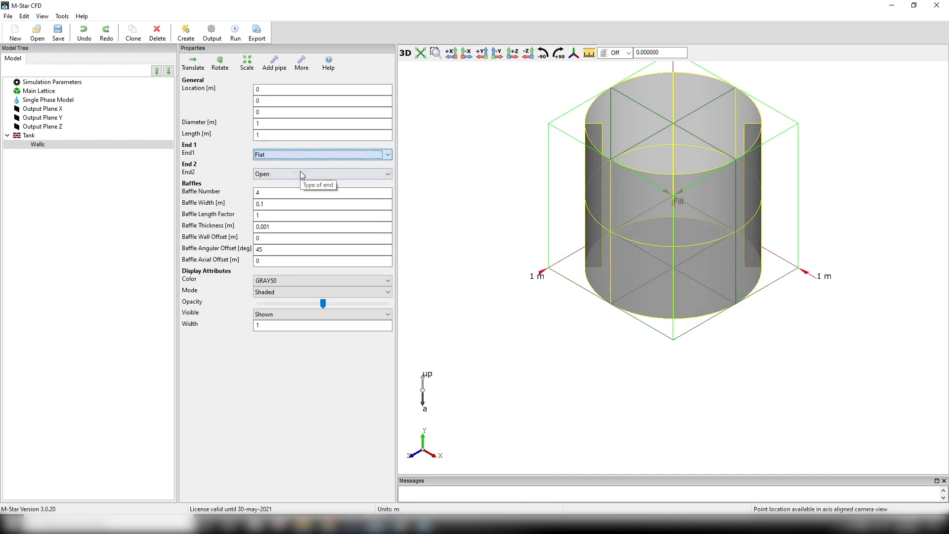
left_click(285, 194)
type("0")
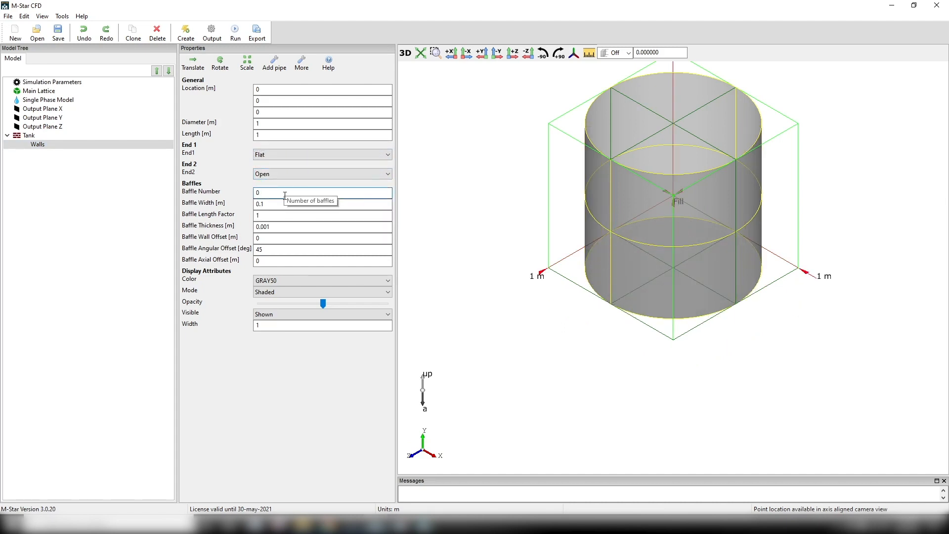
- Set the diameter and length of the Walls cylinder to 0.5 m each
left_click(262, 125)
type(".5")
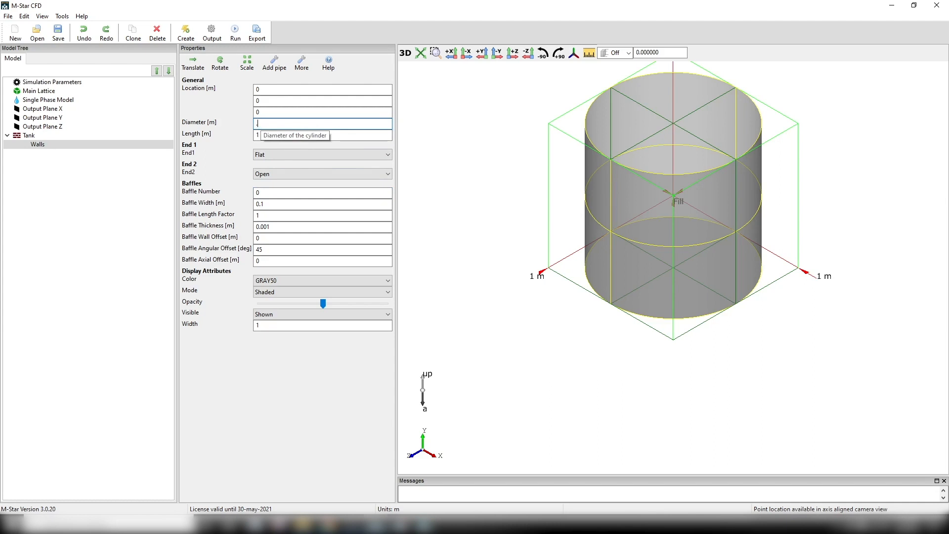
left_click(265, 135)
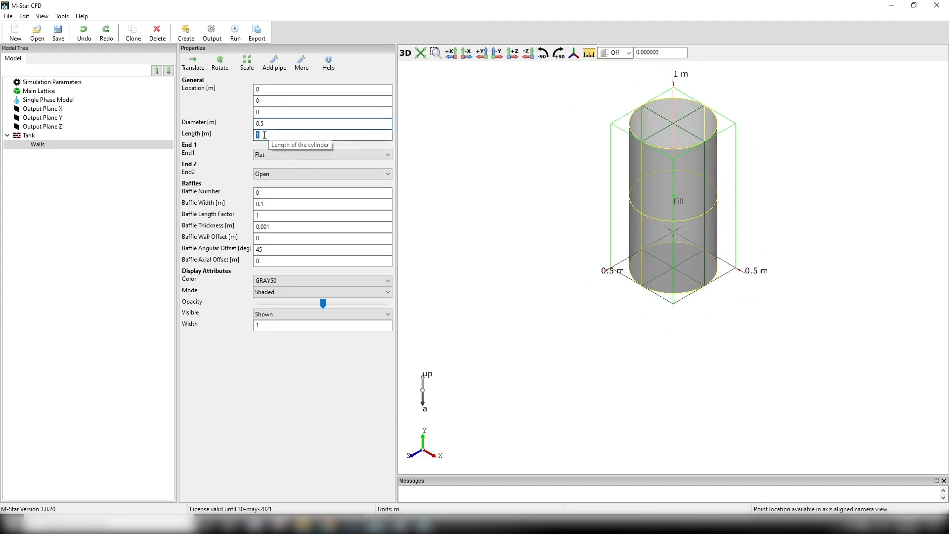
type(".5")
key("Return")
- Add a primitive Cylinder geometry to the Tank body
scroll(683, 197, "up", 5)
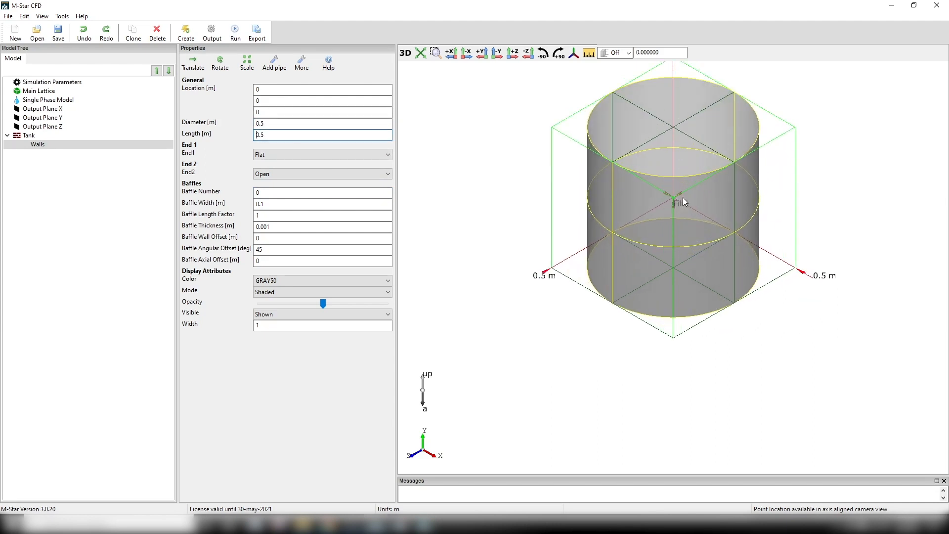
left_click(42, 136)
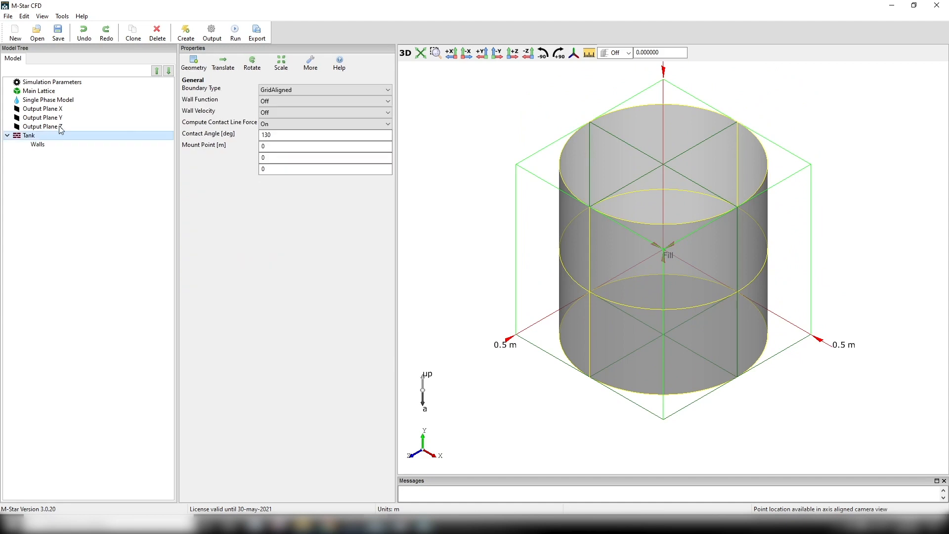
left_click(197, 61)
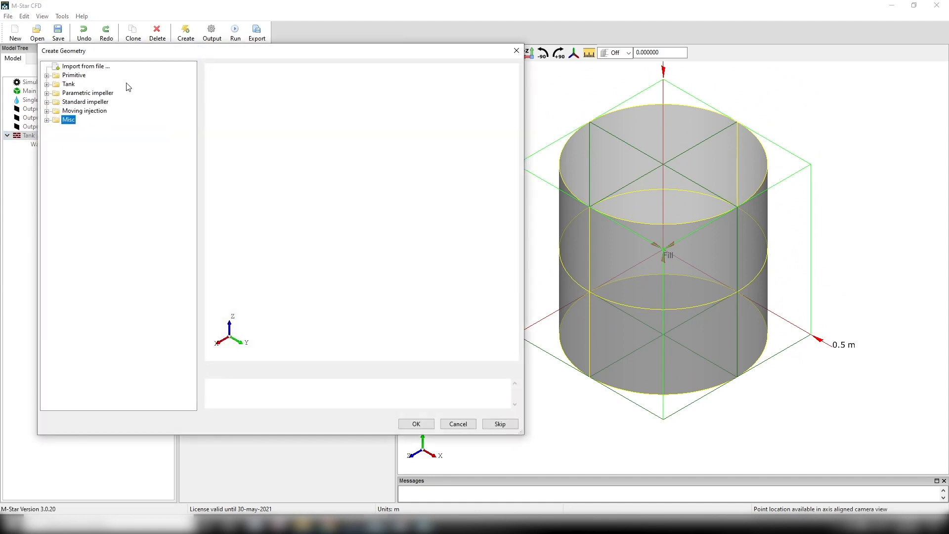
left_click(46, 75)
left_click(92, 103)
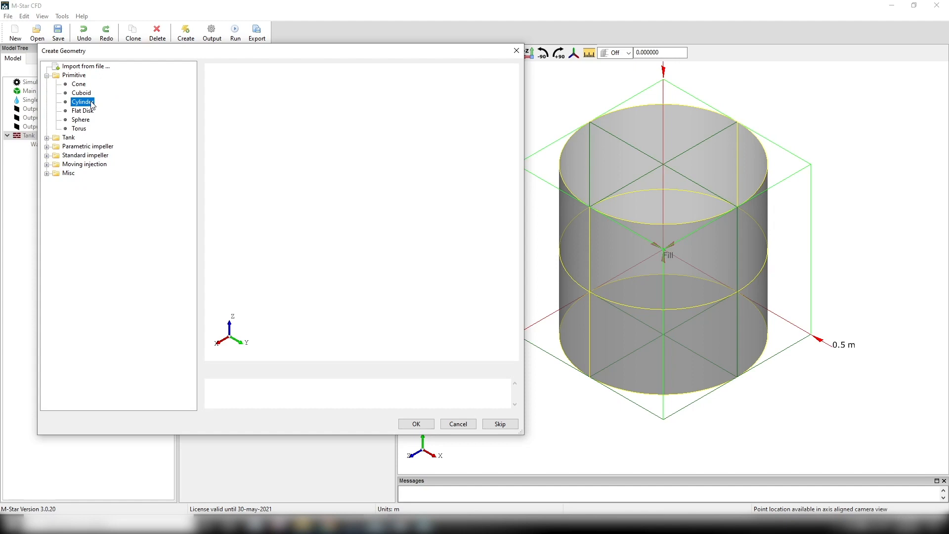
left_click(405, 427)
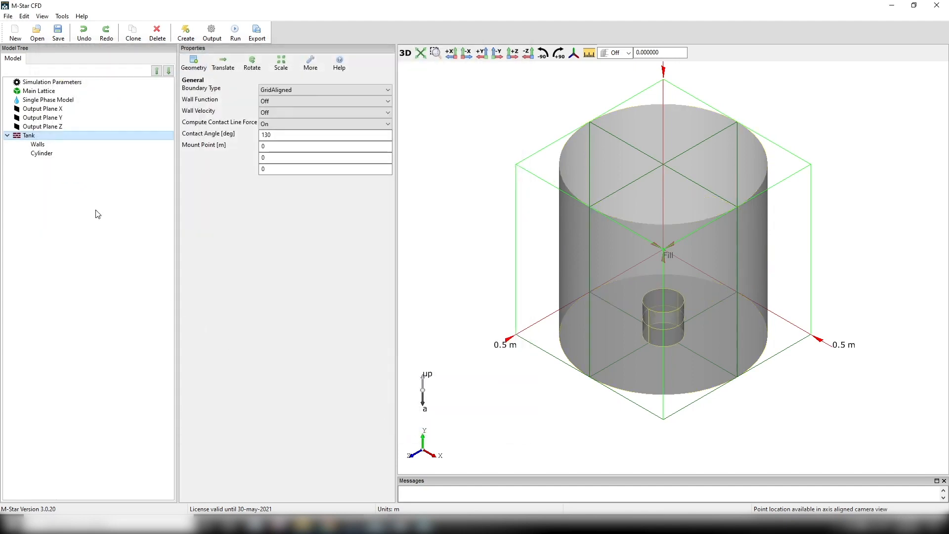
- Rename the new cylinder under the Tank as Dip Tube
right_click(48, 157)
left_click(69, 162)
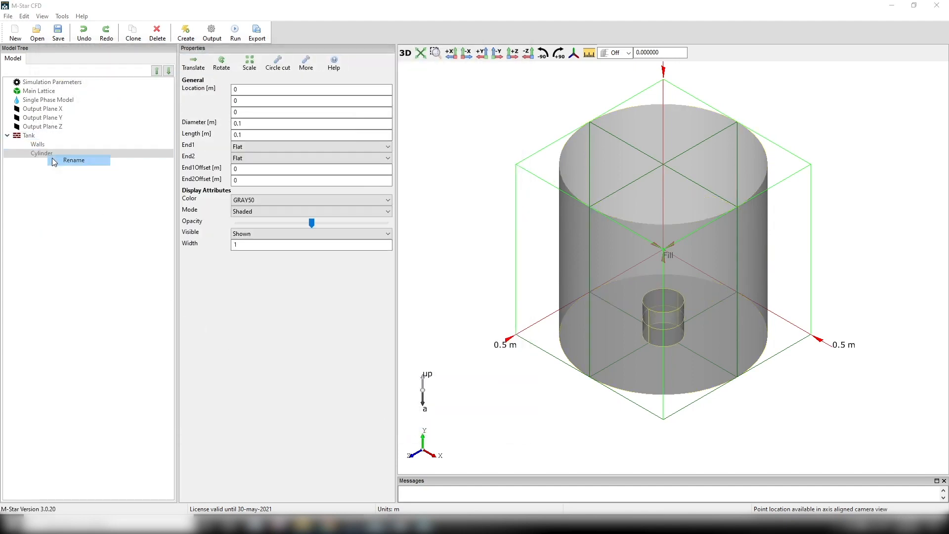
double_click(469, 257)
type("Di")
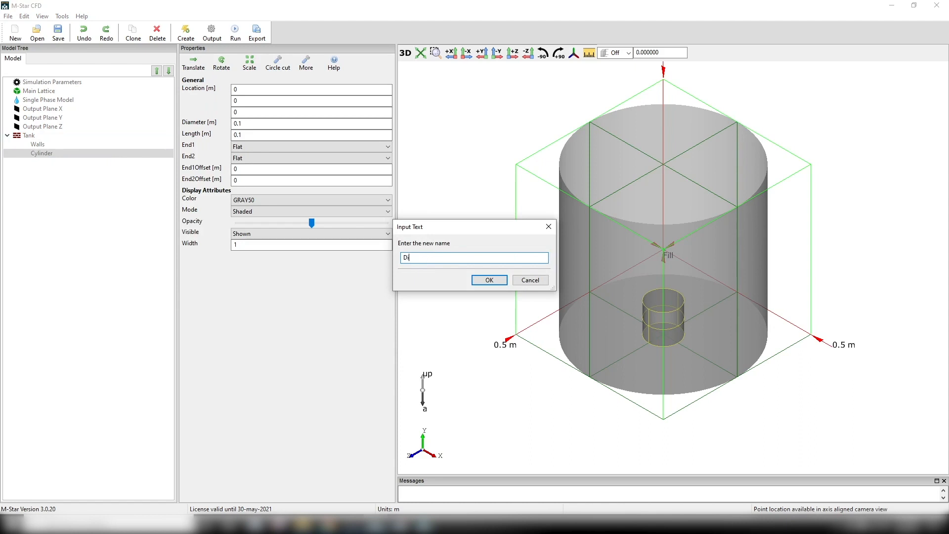
type("p Tube")
key("Return")
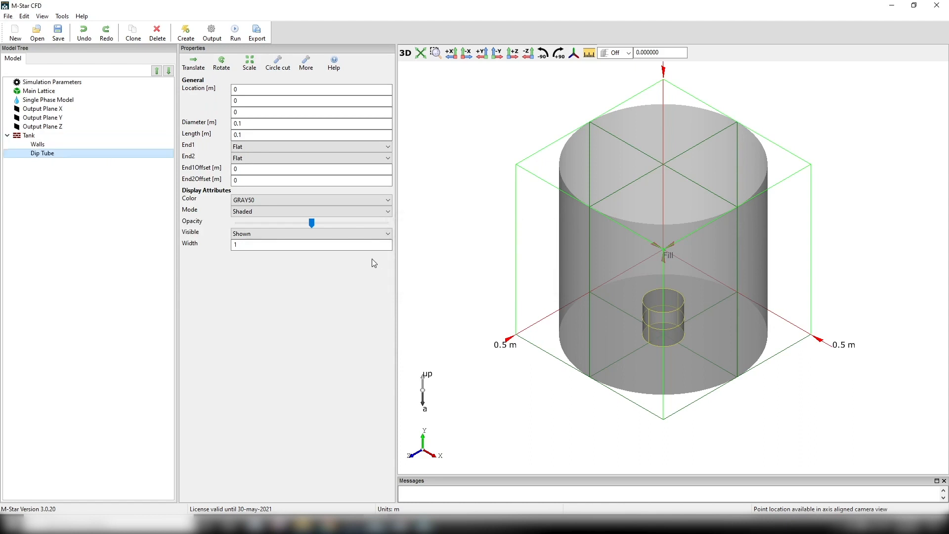
- Set the Dip Tube's diameter to 0.02 m and its length to 0.3 m
double_click(273, 128)
type("0.02")
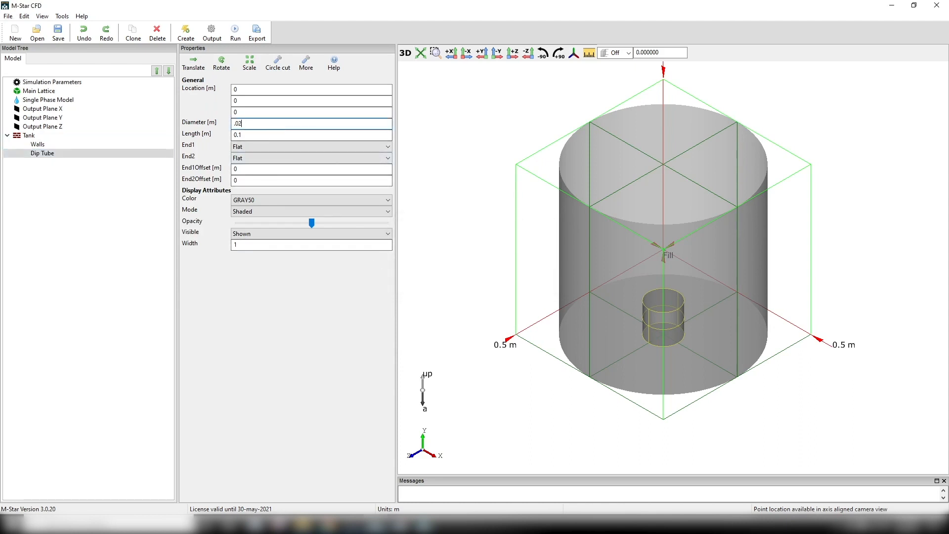
key("Return")
double_click(254, 135)
type("0.3")
key("Return")
- Translate the Dip Tube in Snap mode from its top centre to the centre of the tank's top opening
left_click(197, 69)
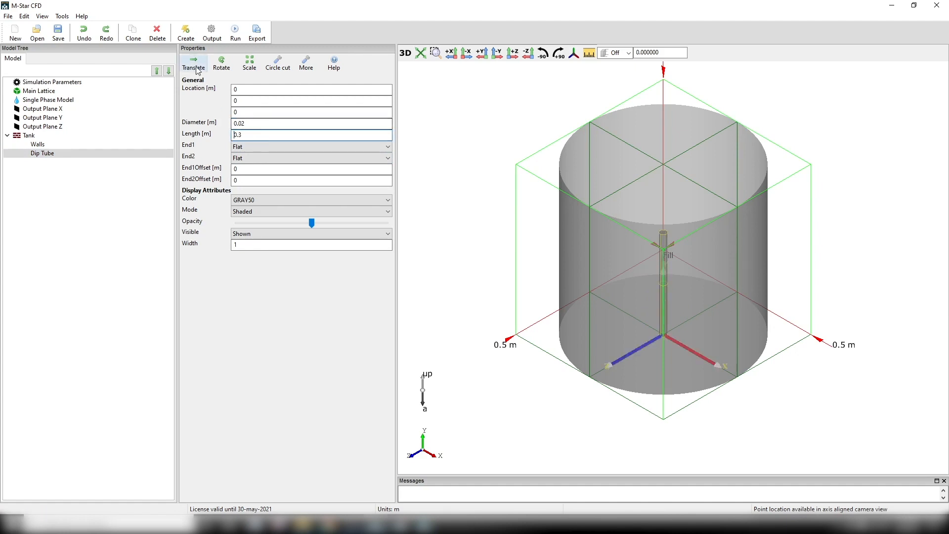
left_click(13, 96)
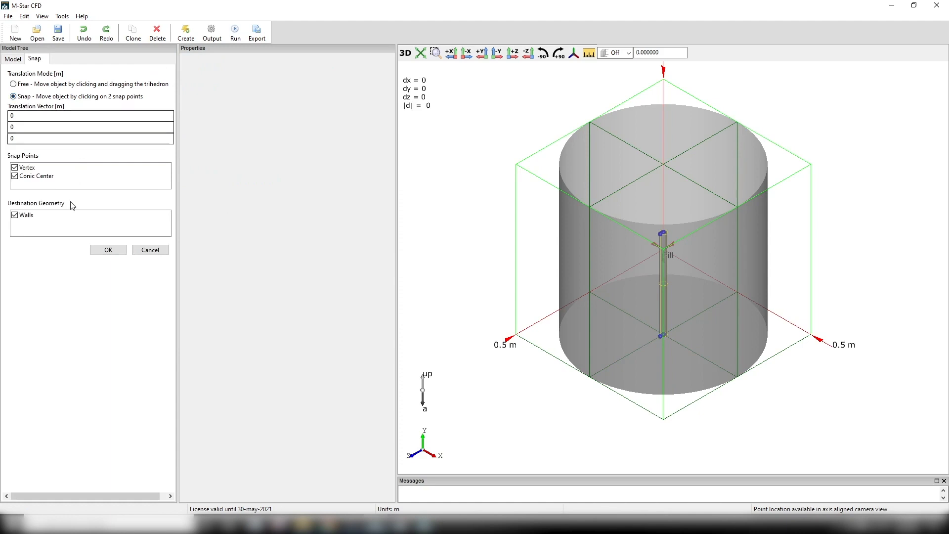
scroll(643, 205, "up", 3)
left_click(659, 211)
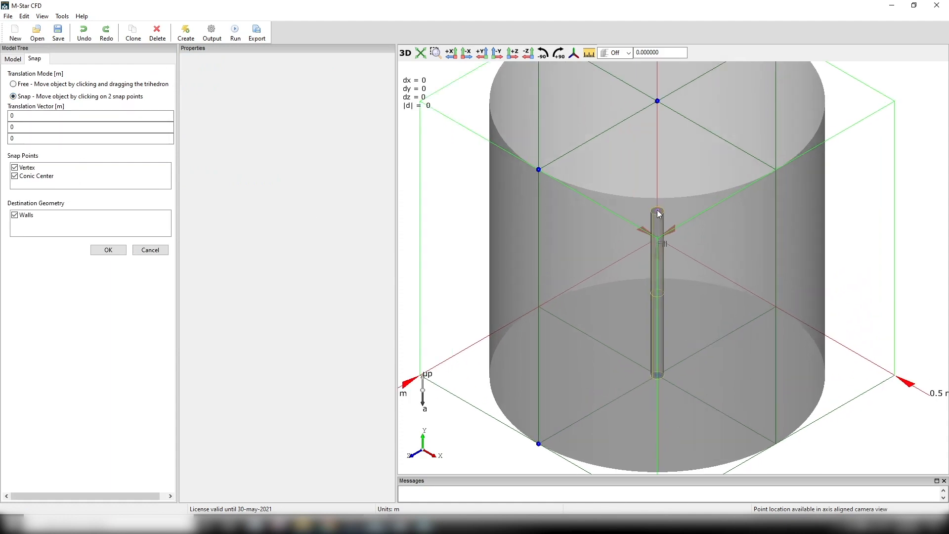
left_click(658, 101)
left_click(108, 250)
- Offset the Dip Tube from the tank axis by setting its X location to 0.1 m
left_click(42, 154)
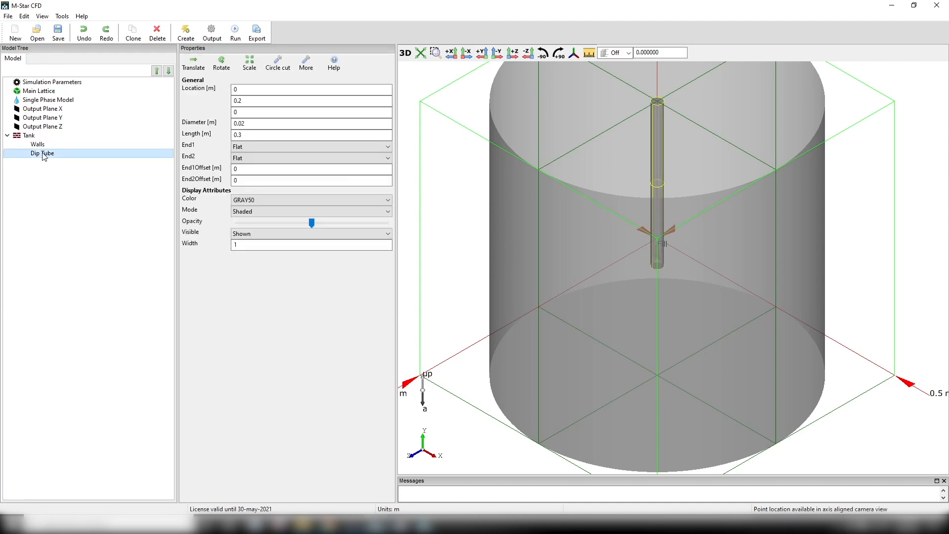
double_click(236, 89)
type(".1")
key("Return")
- Create a moving body with the parametric Pitch Blade impeller as its geometry
scroll(709, 114, "down", 2)
middle_click_drag(707, 113, 696, 132)
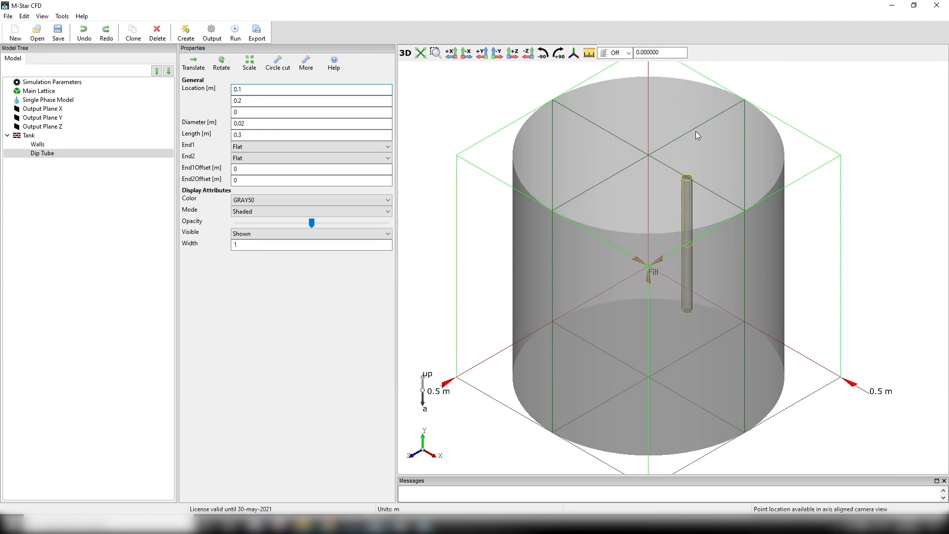
left_click_drag(696, 131, 692, 78)
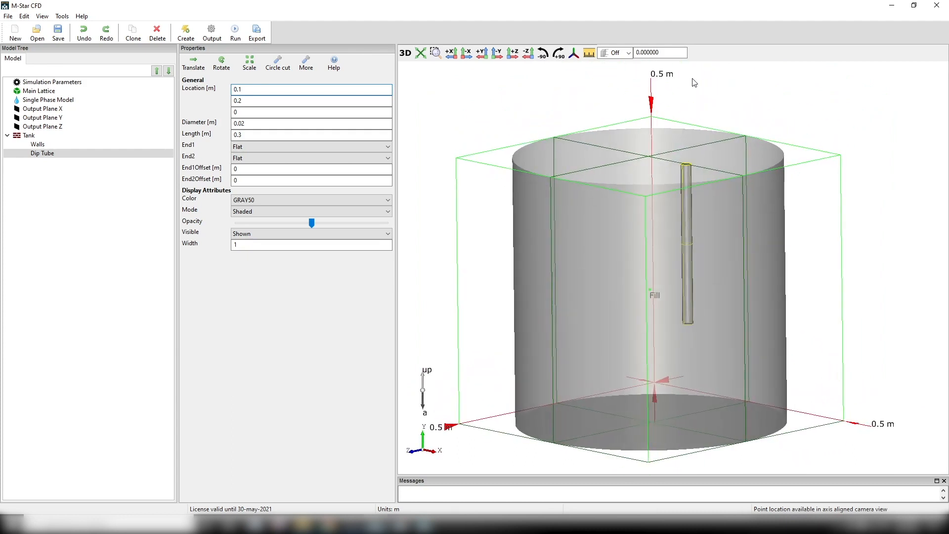
left_click(186, 33)
left_click(198, 76)
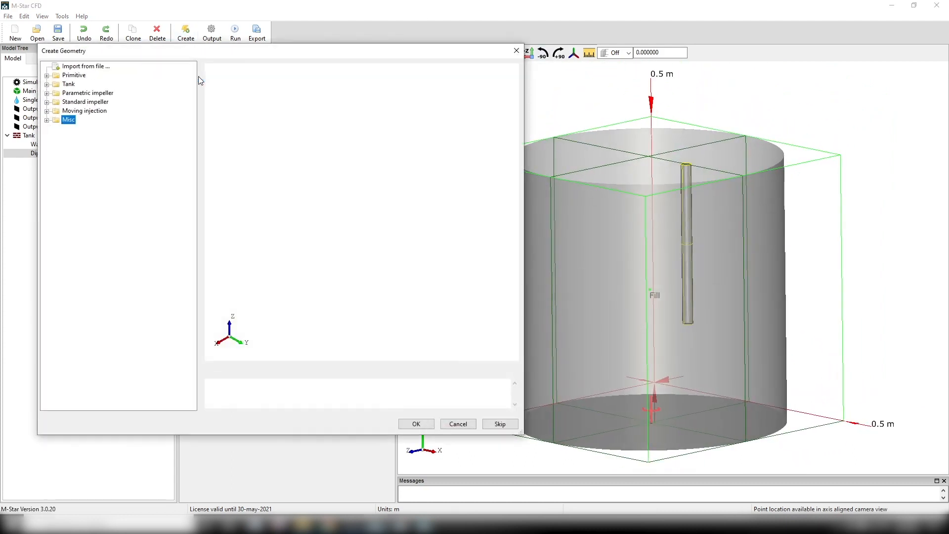
left_click(47, 93)
left_click(88, 146)
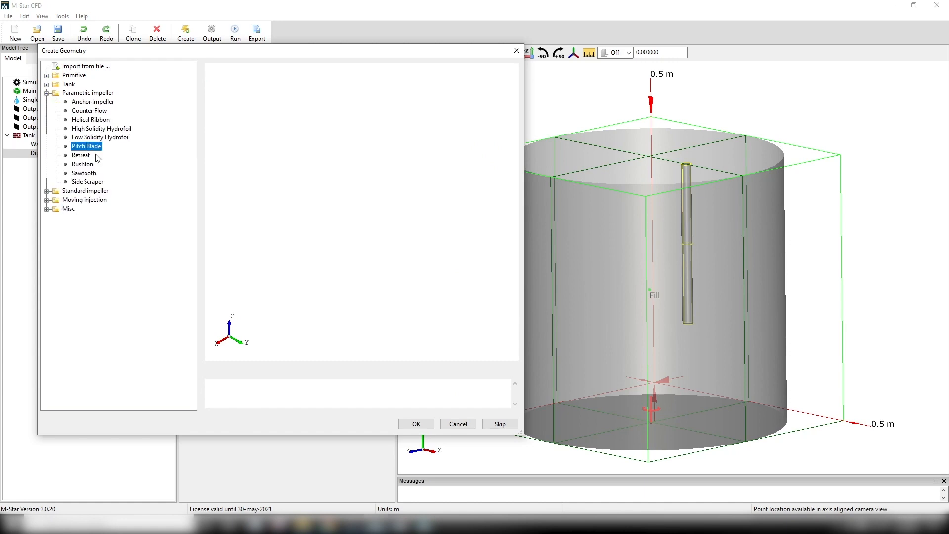
left_click(412, 425)
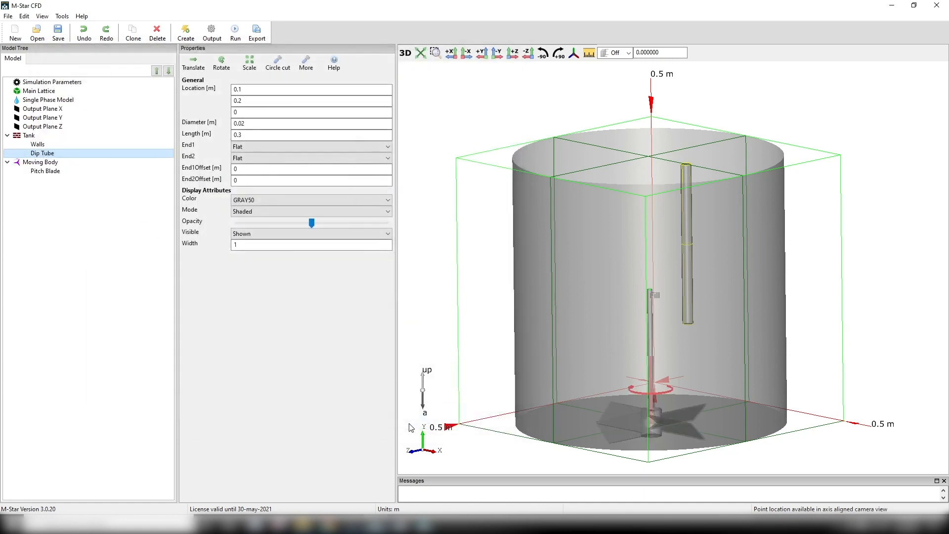
- Rename the moving body as PBT and set its rotation speed to 330 rpm
right_click(53, 165)
left_click(69, 171)
key("ctrl+a")
type("PBT")
key("Return")
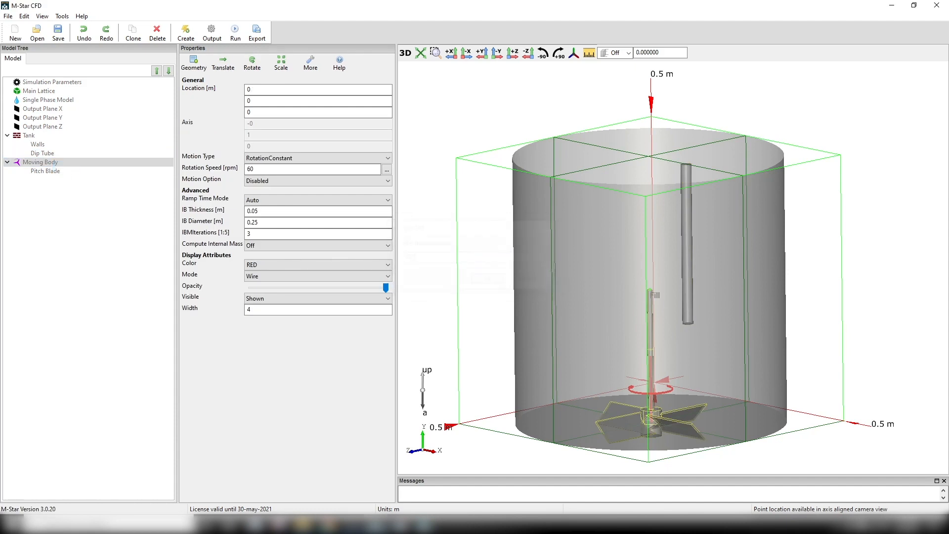
double_click(261, 169)
type("330")
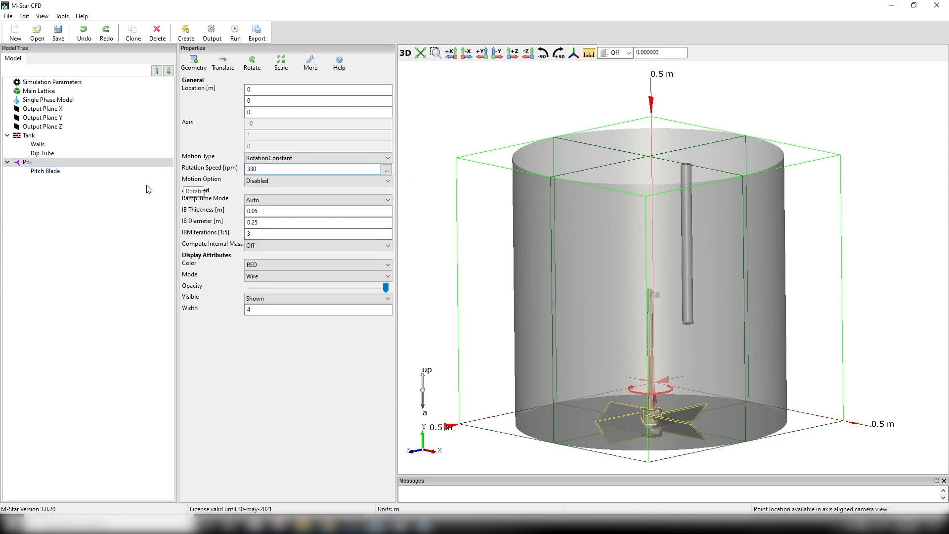
- Set the Pitch Blade impeller's diameter to 0.2 m and its shaft length to 0.35 m
left_click(66, 174)
double_click(262, 134)
type("0.2")
key("Return")
double_click(258, 180)
type(".35")
key("Return")
- Raise the PBT moving body by setting its Y location to 0.15 m
left_click(58, 163)
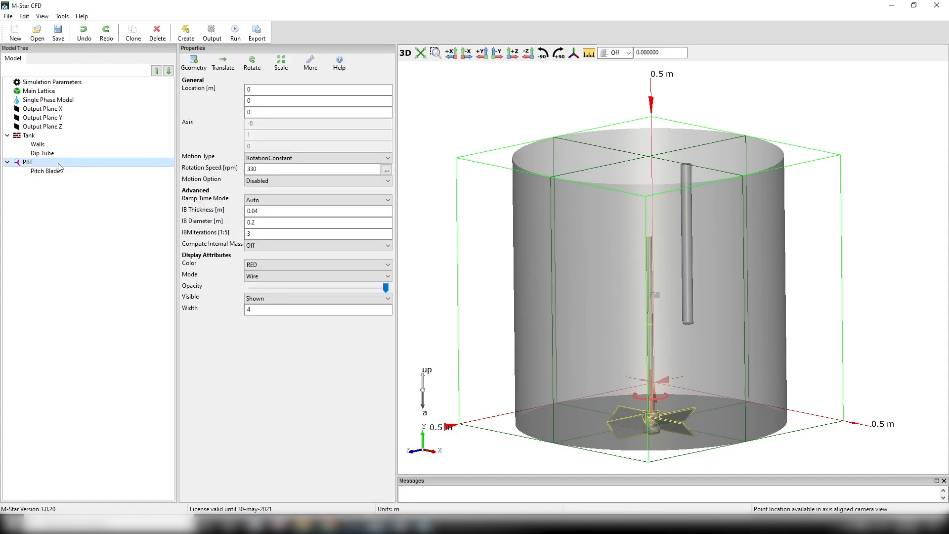
double_click(254, 100)
type("0.15")
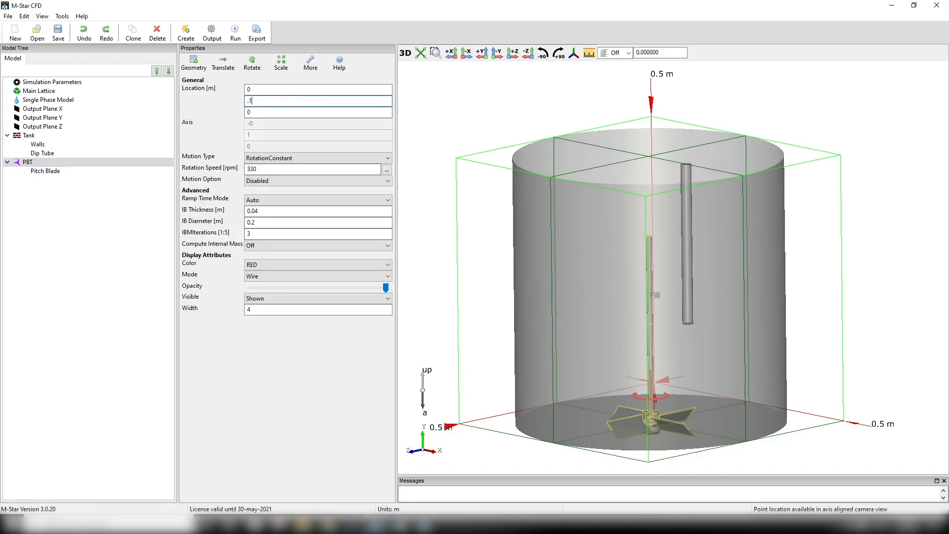
key("Return")
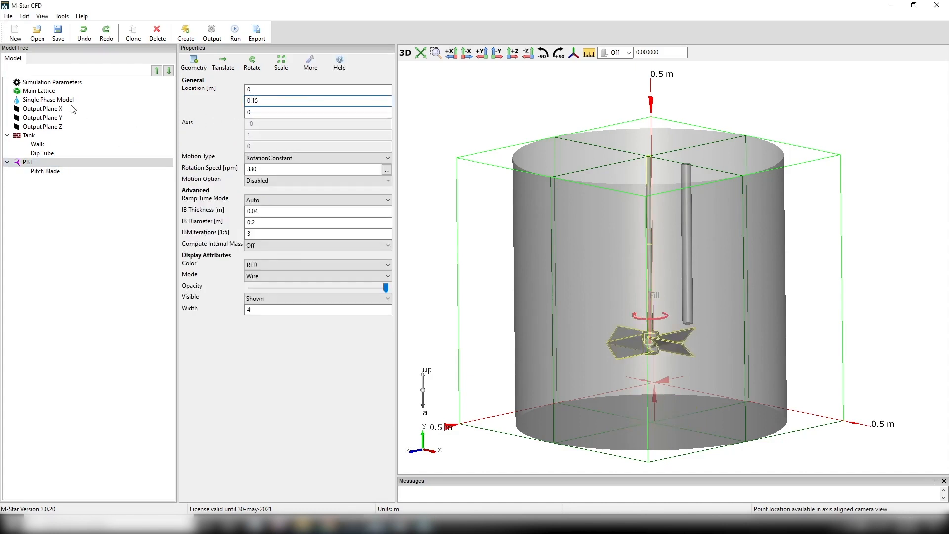
- Replace the single phase fluid model with a Free Surface model
left_click(70, 102)
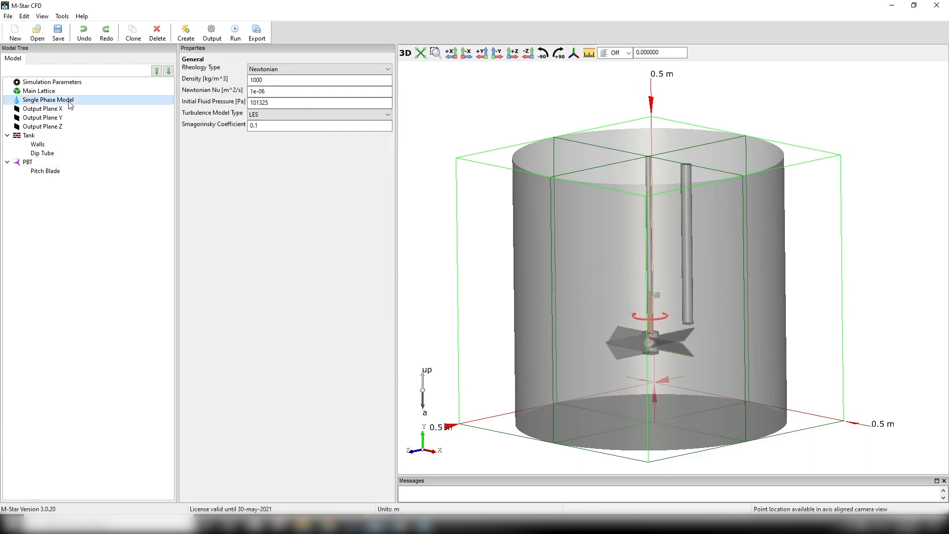
left_click(186, 33)
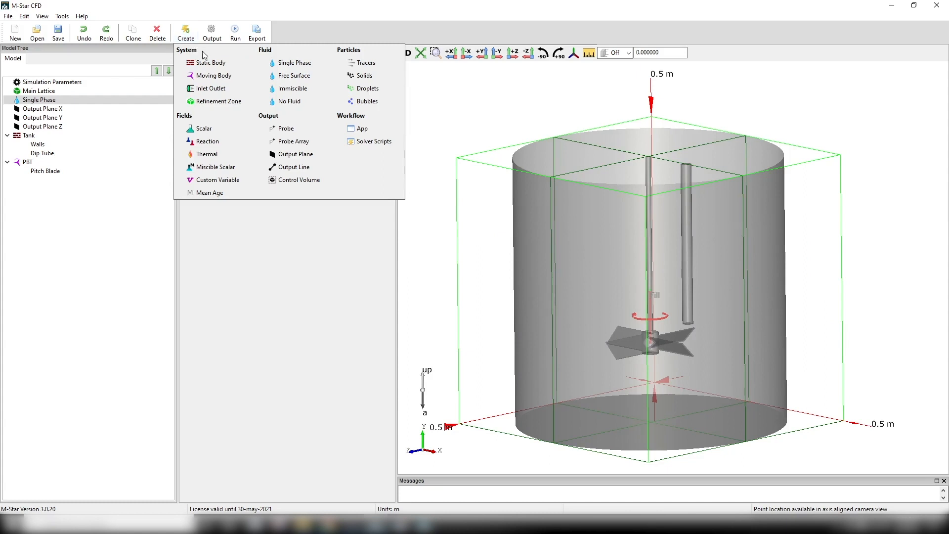
left_click(292, 67)
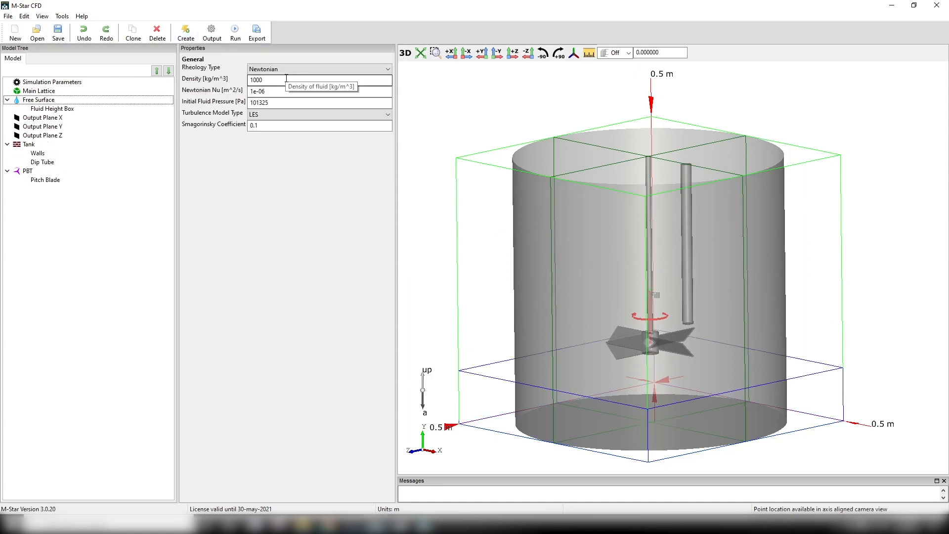
- Display the Fluid Height Box in Shaded mode and set the fluid height to 0.35 m
left_click(55, 109)
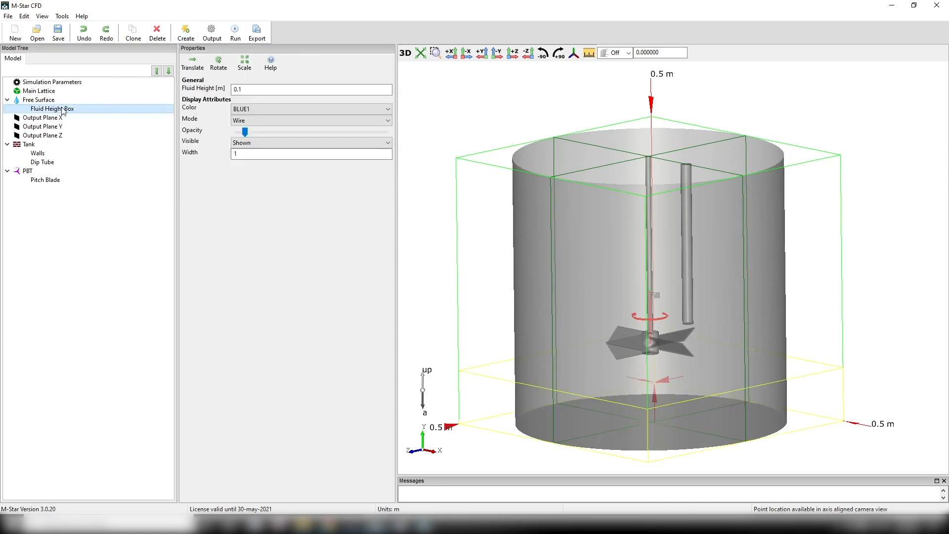
left_click(256, 118)
left_click(254, 138)
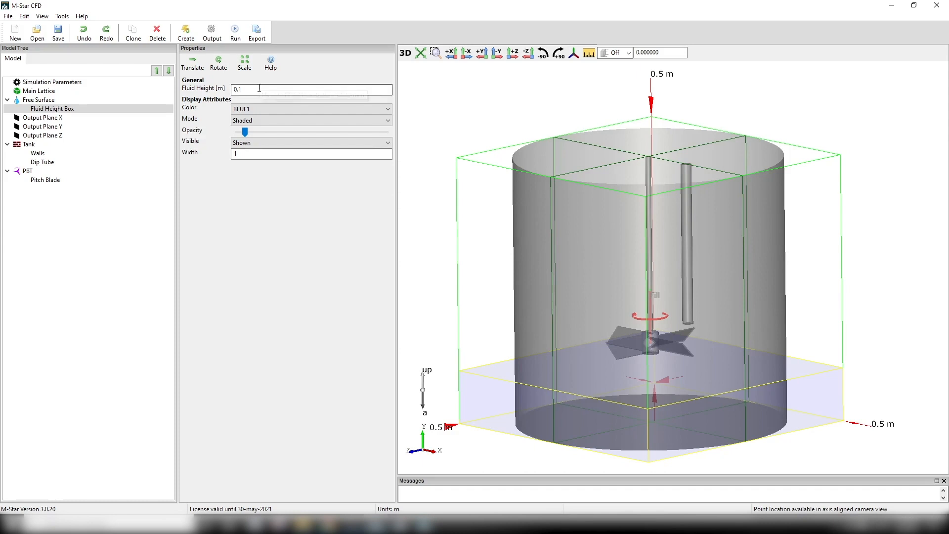
double_click(242, 89)
type(".35")
key("Return")
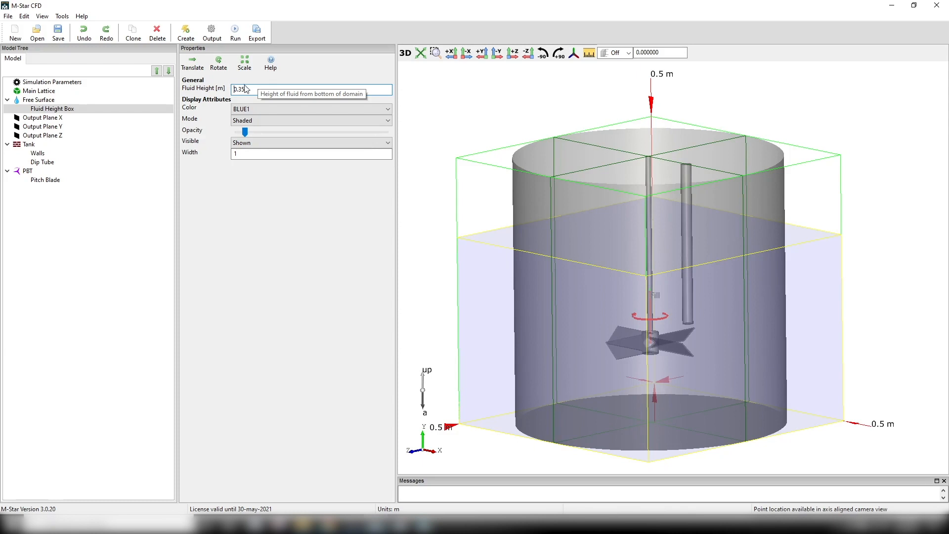
- Compute the fluid height for a specified volume of 50 liters and update the free surface initial condition with it
left_click(62, 16)
left_click(84, 39)
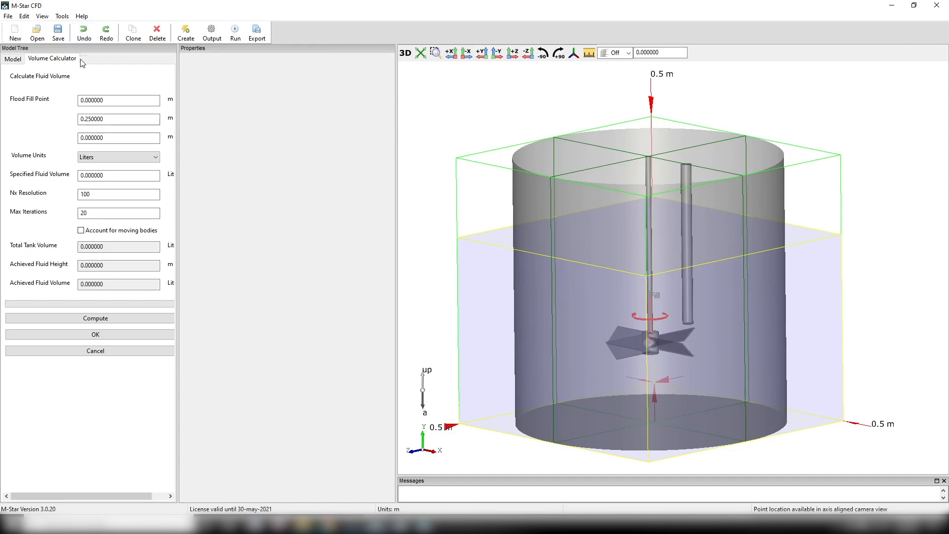
left_click(81, 231)
left_click(81, 231)
double_click(114, 175)
type("50")
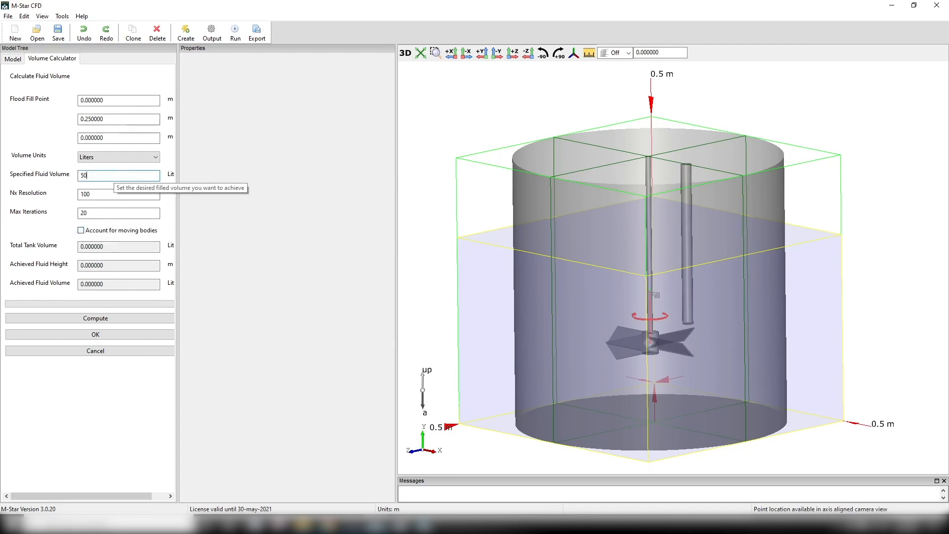
left_click(96, 319)
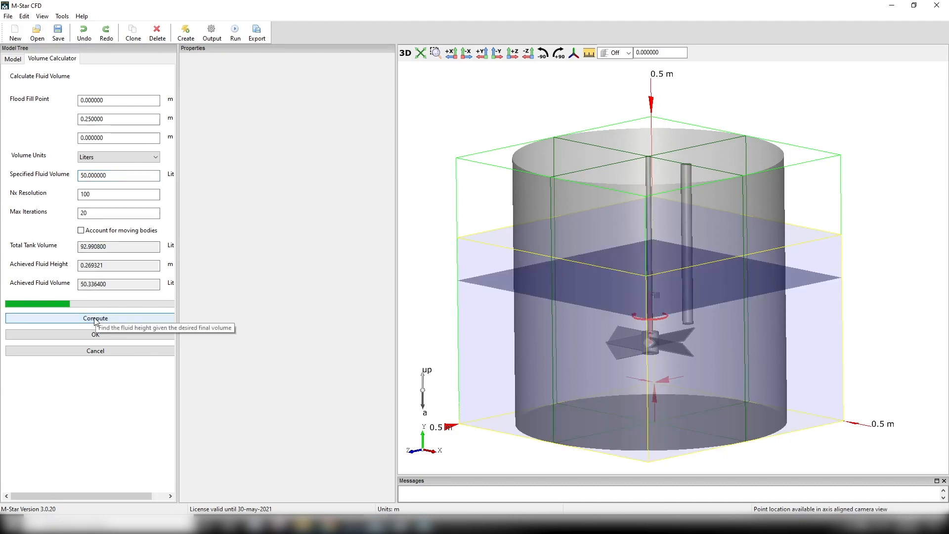
left_click(86, 335)
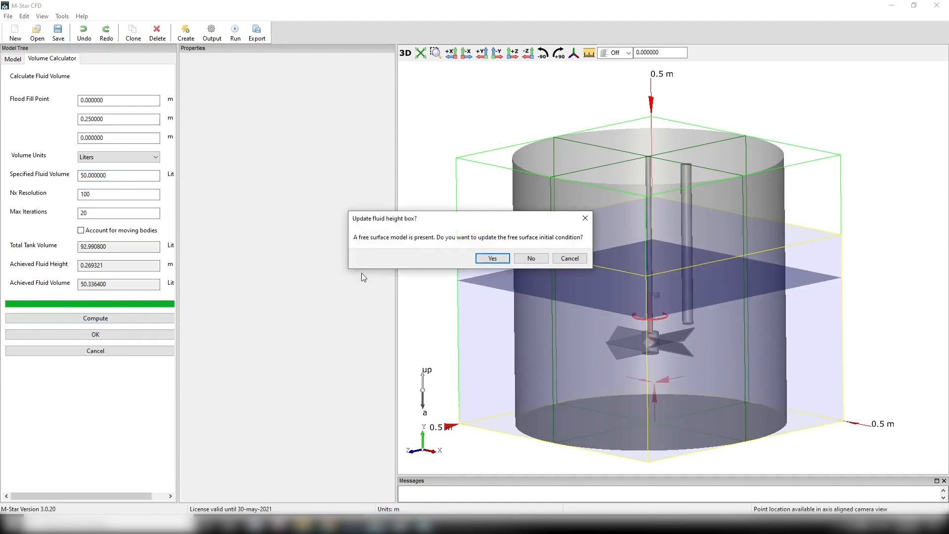
left_click(487, 260)
- Review the rheology types available for the Free Surface fluid
left_click(39, 100)
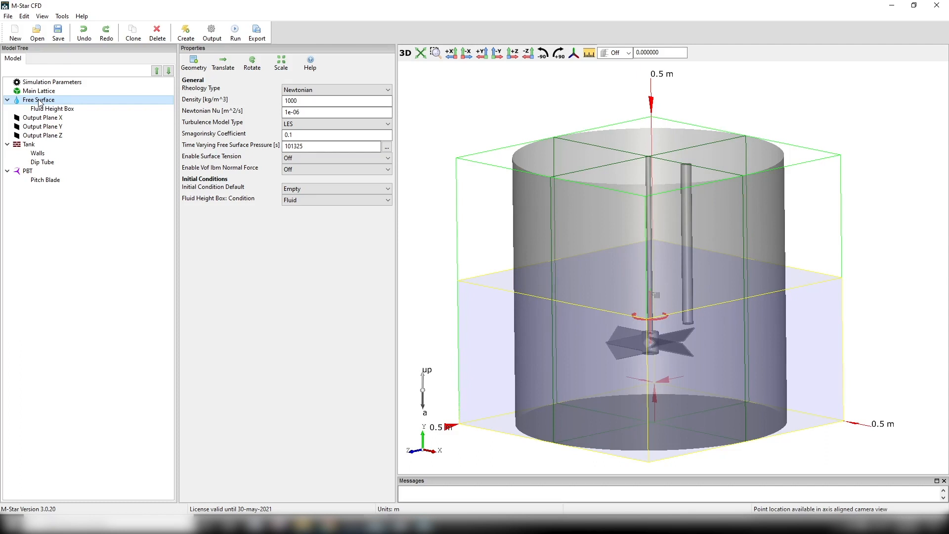
left_click(357, 89)
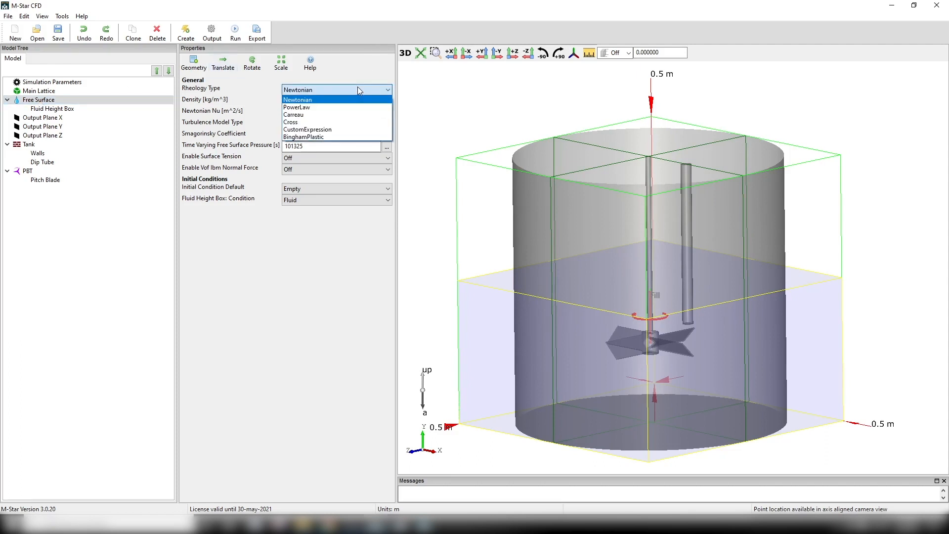
left_click(357, 87)
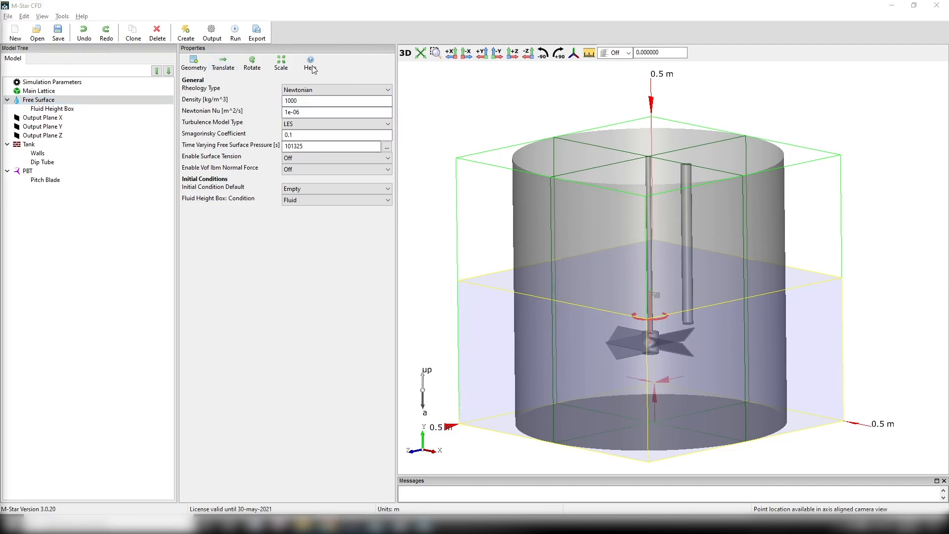
- Add a Particles object with a primitive Cylinder as its child injection geometry
left_click(186, 34)
left_click(352, 63)
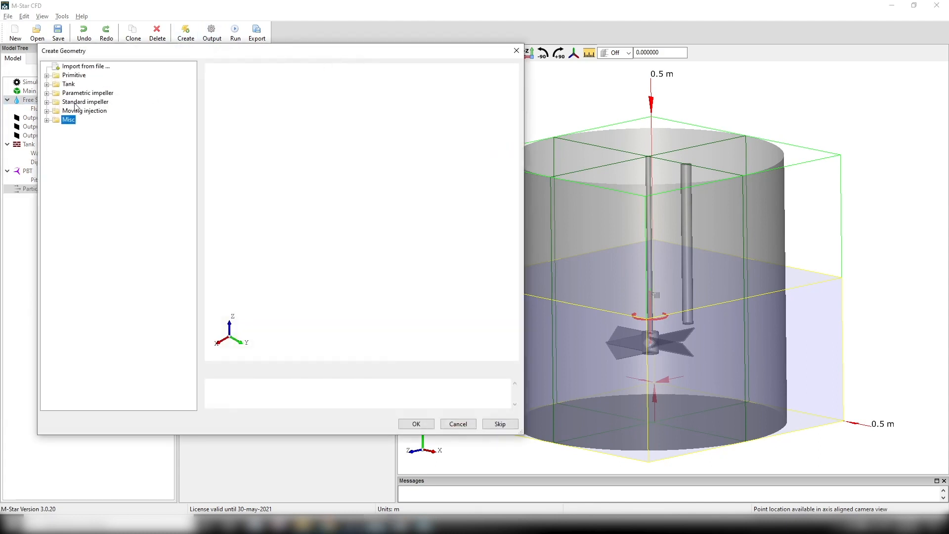
left_click(47, 76)
left_click(81, 102)
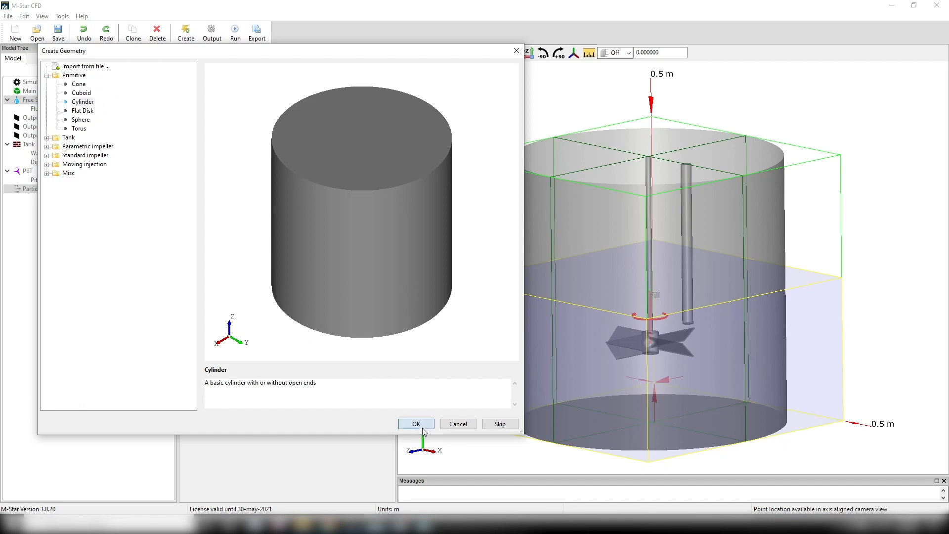
left_click(417, 424)
left_click(54, 200)
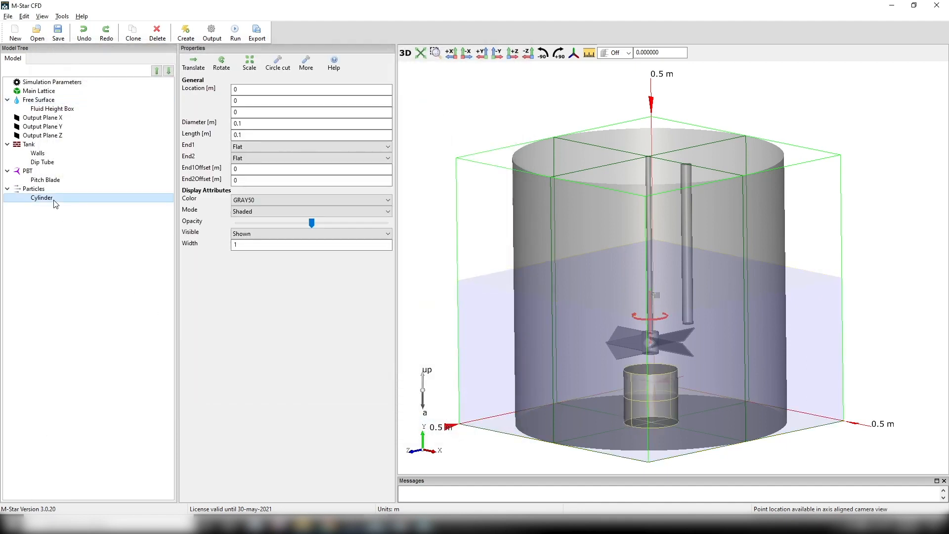
- Set the particle cylinder's diameter and length both to 0.02 m
double_click(246, 122)
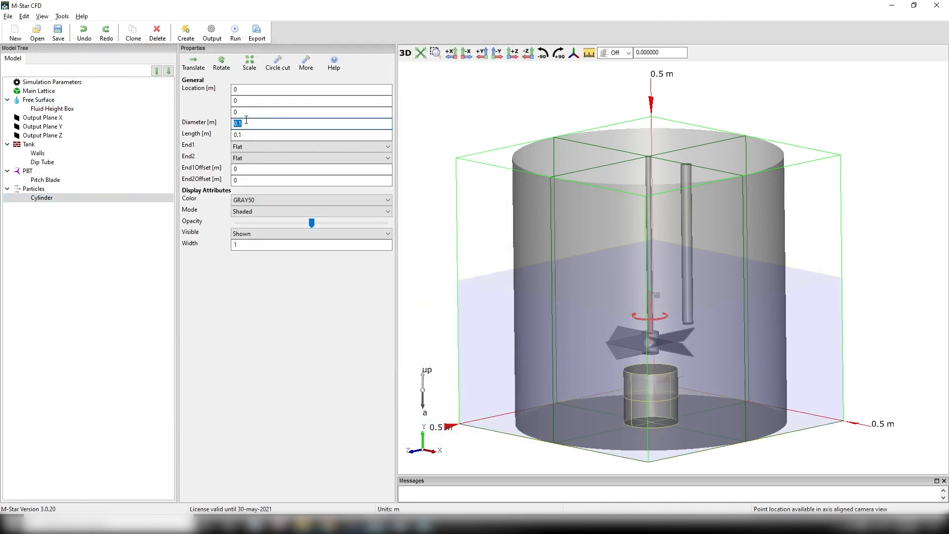
type(".02")
key("Return")
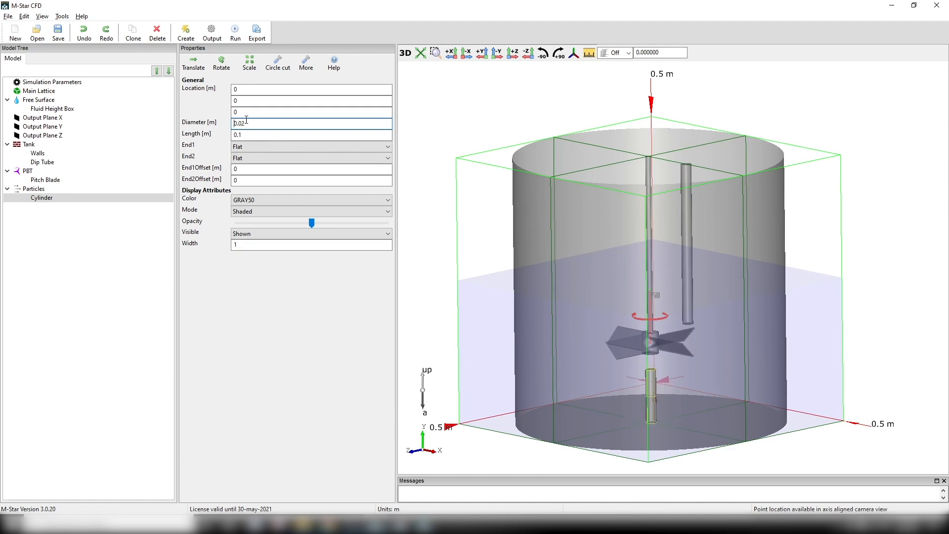
double_click(245, 136)
type(".02")
key("Return")
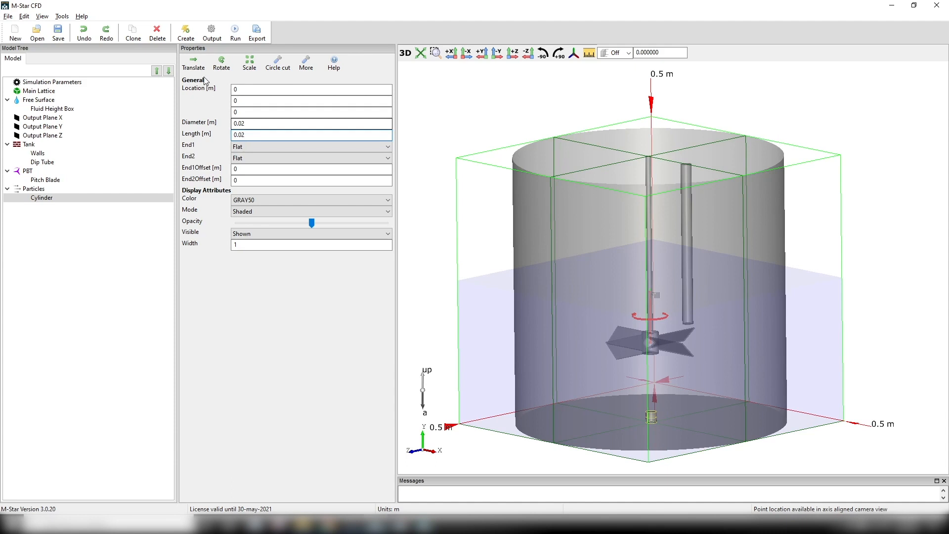
- Place the particle cylinder at X 0.22 m and Y 0.14 m
double_click(237, 89)
type(".22")
key("Return")
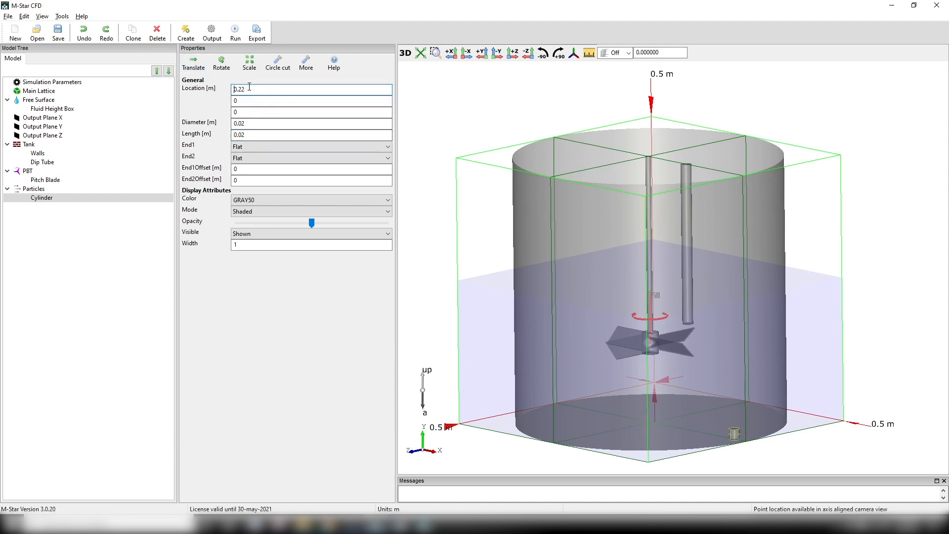
double_click(245, 100)
type(".14")
key("Return")
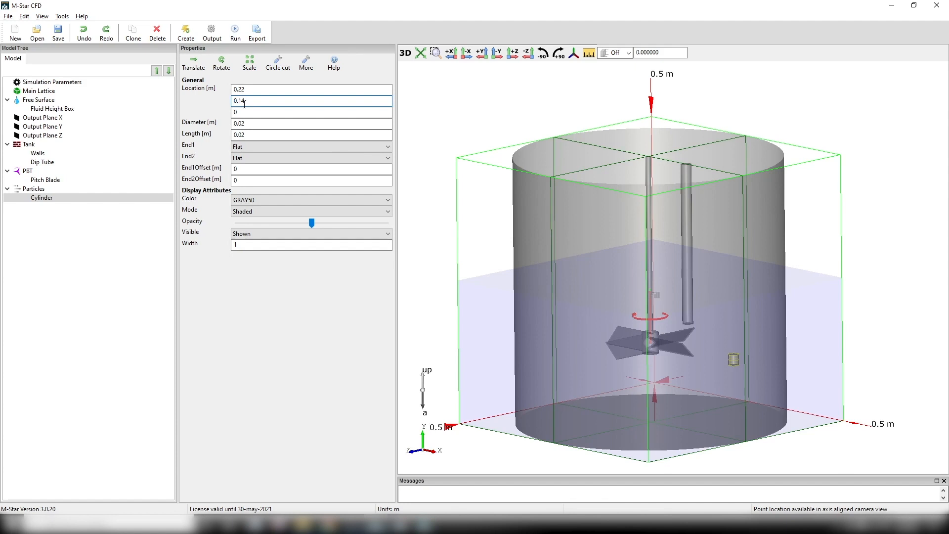
- Set the Particles dump value expression to 100 and the injection start time to 5 s
left_click(75, 187)
double_click(267, 111)
type("100")
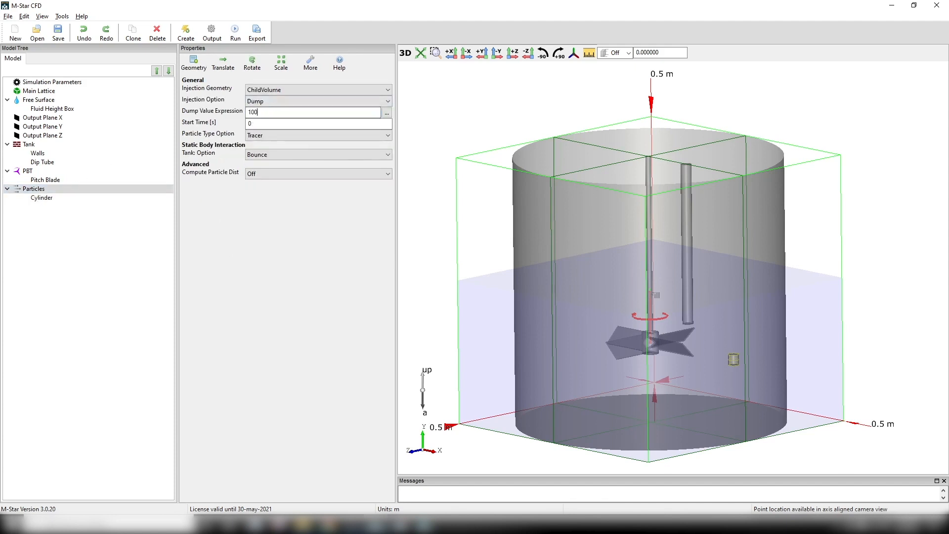
double_click(252, 124)
type("5")
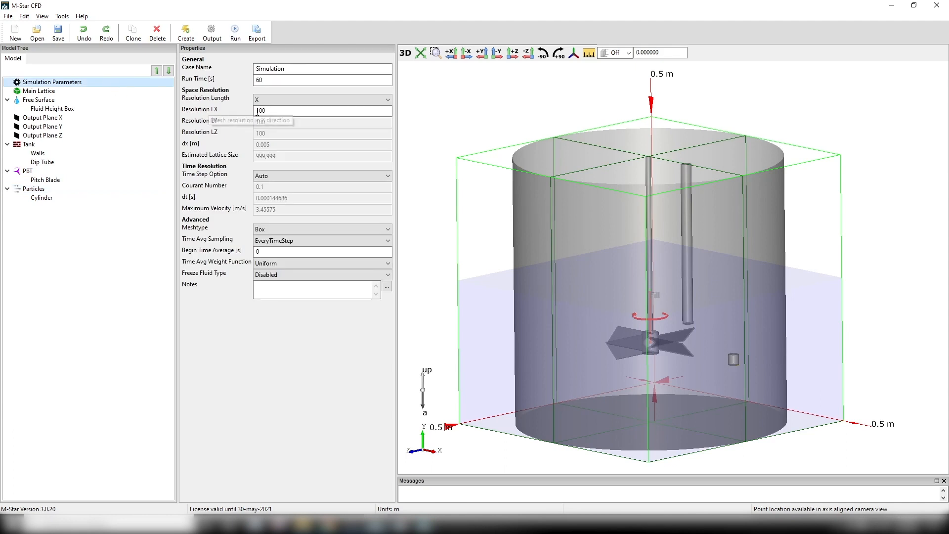
- Set the simulation's resolution LX to 200 and its run time to 30 s
double_click(271, 111)
type("200")
key("Return")
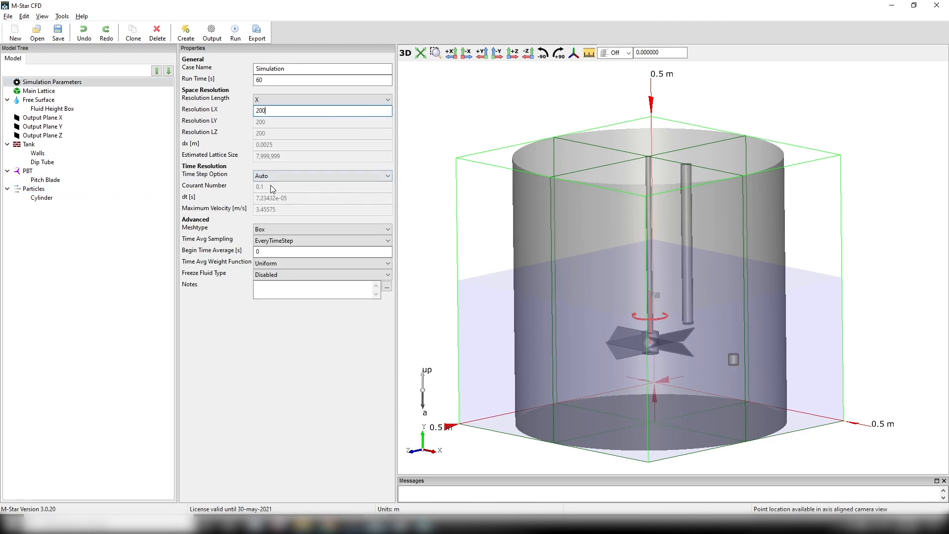
double_click(279, 80)
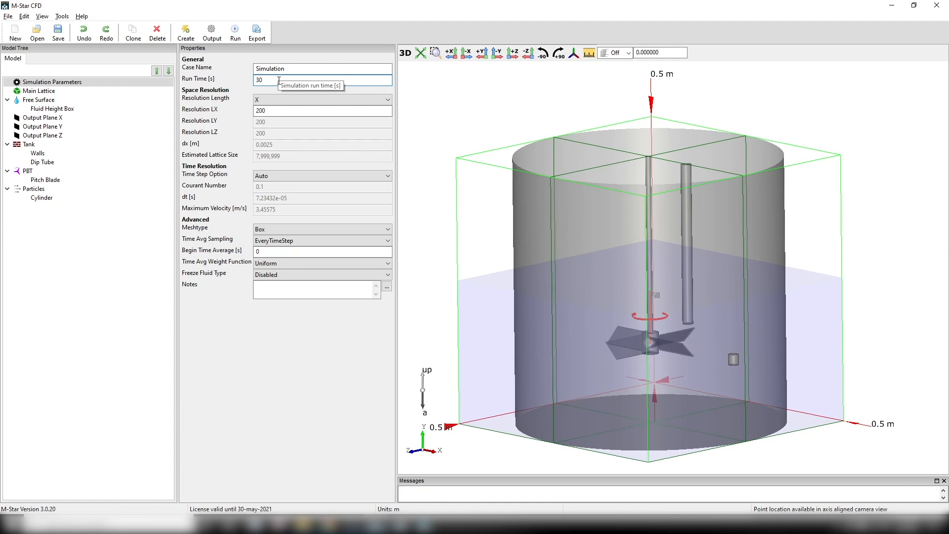
- Review the interface output options for the fluid and accept the output settings
left_click(213, 33)
left_click(78, 104)
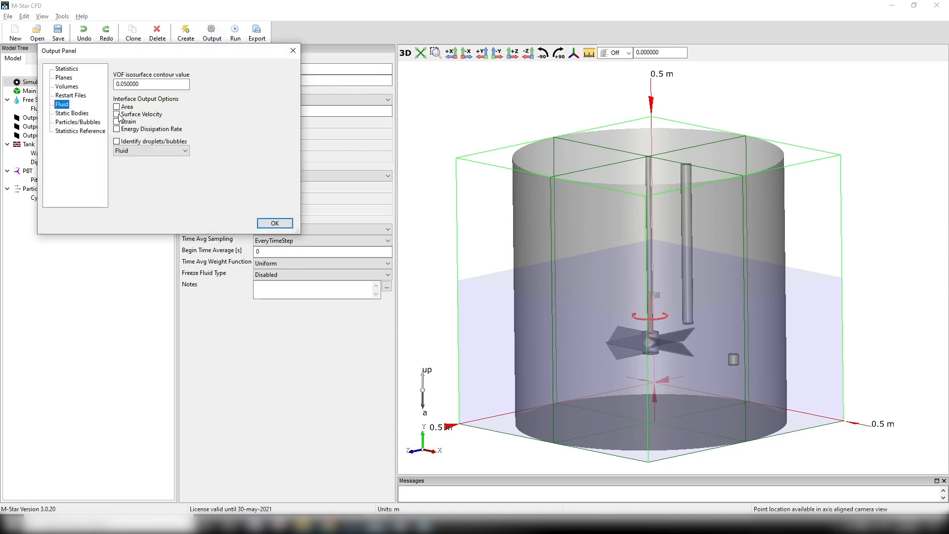
left_click(267, 224)
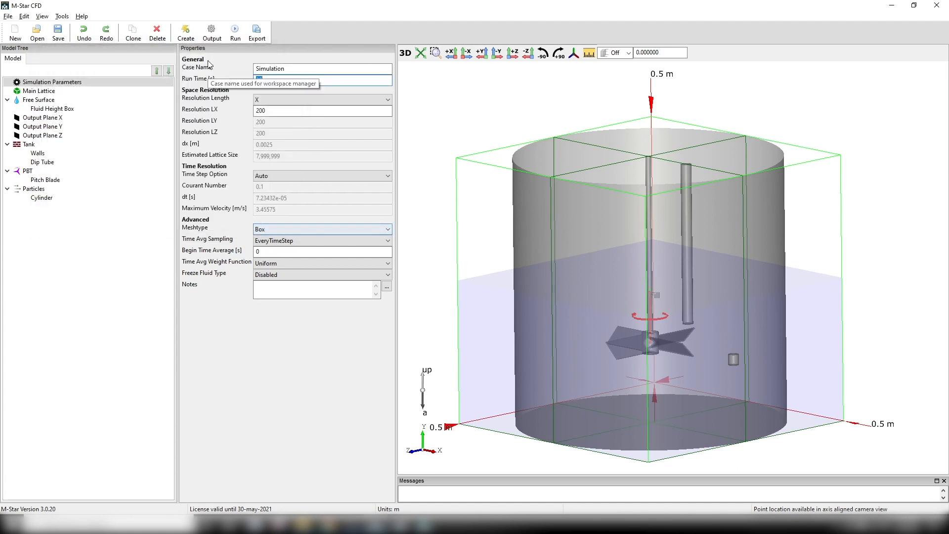
- Run the simulation in M-Star Solver from the FAKE case folder and check the Min, Max LB Density line in the log
left_click(239, 36)
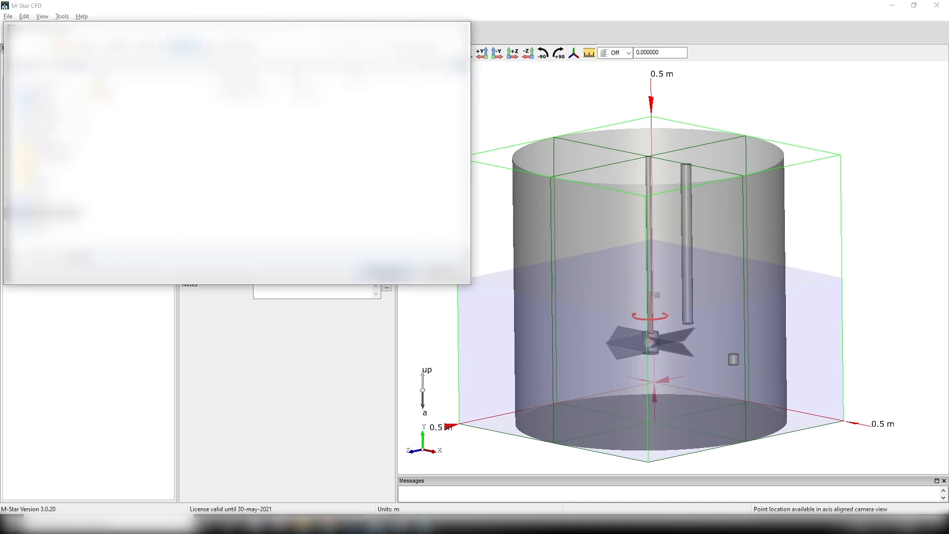
left_click(116, 94)
left_click(393, 273)
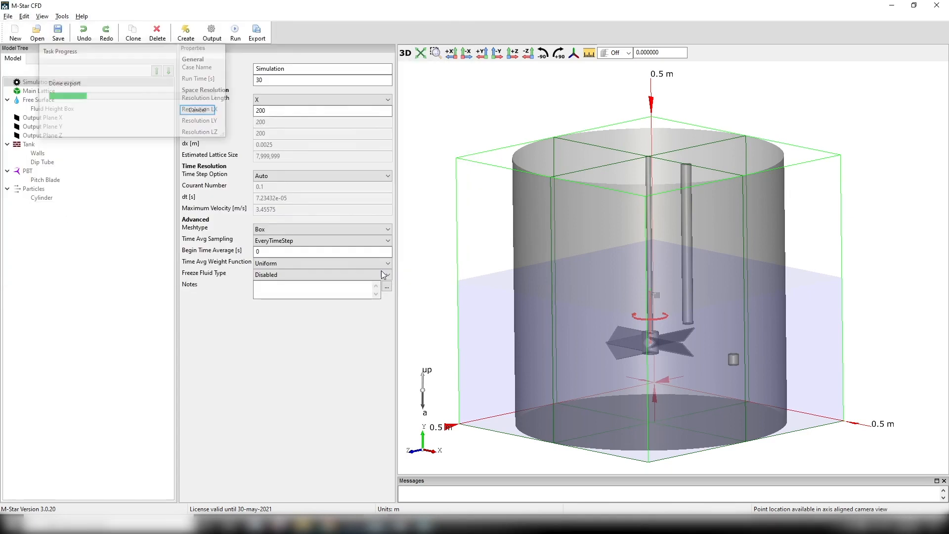
left_click(54, 128)
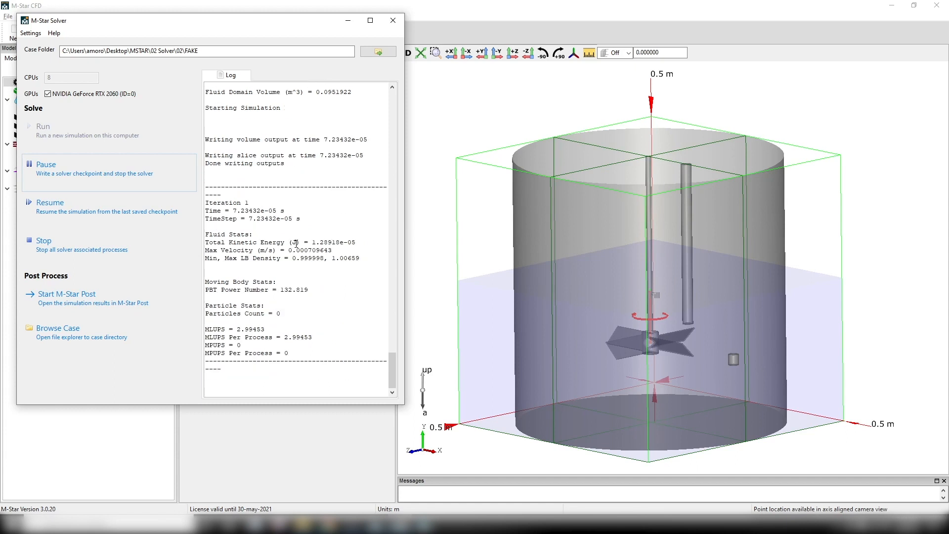
left_click_drag(207, 257, 355, 258)
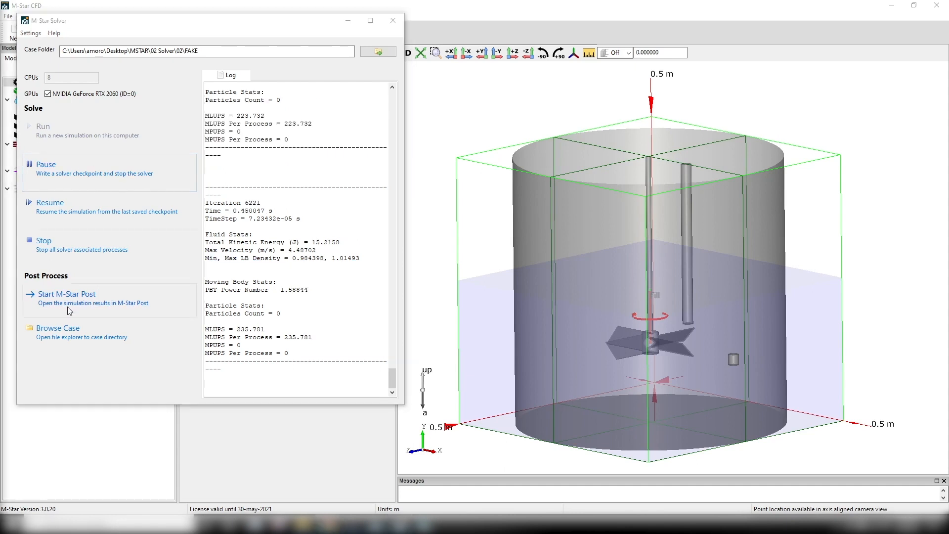
- Open the simulation results in M-Star Post and play the animation from the first time step
left_click(67, 306)
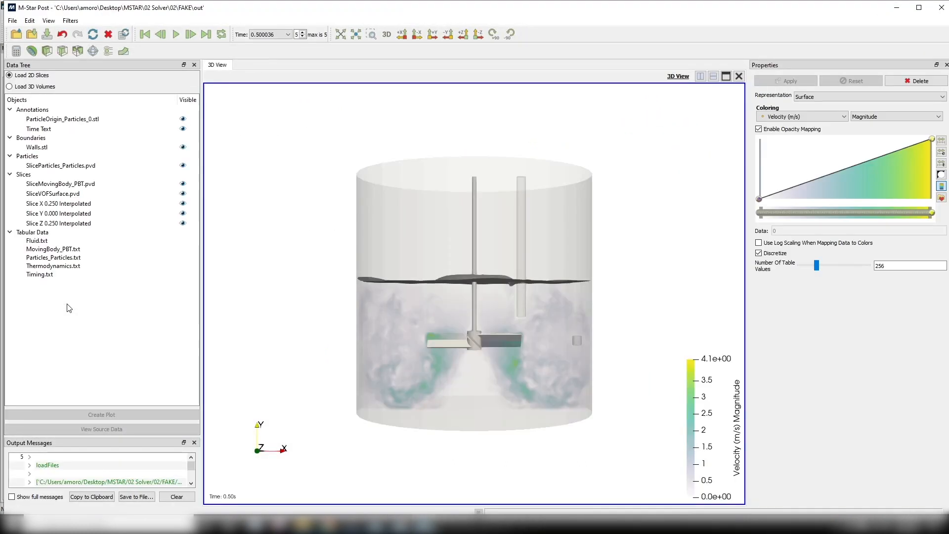
mouse_move(647, 277)
left_mouse_down()
mouse_move(646, 298)
mouse_move(639, 292)
left_mouse_up()
left_click(146, 34)
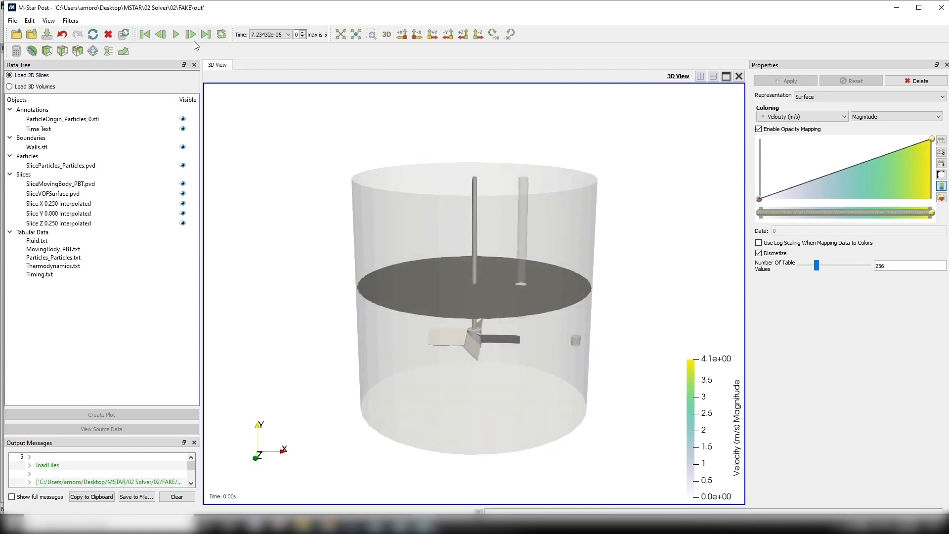
left_click(175, 34)
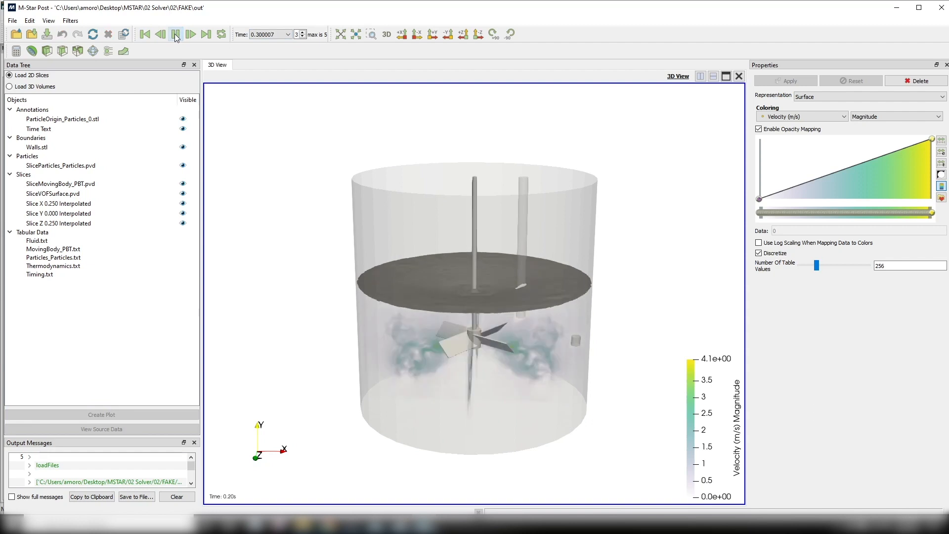
- Rescale the velocity color map to the range 0 to 2 with automatic rescaling disabled, and replay the results from the start
left_click(941, 152)
double_click(517, 248)
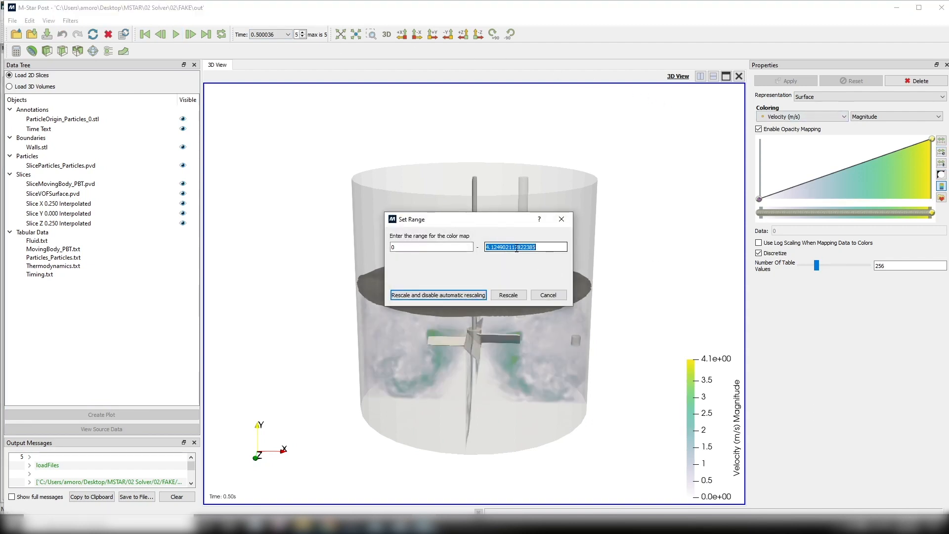
type("2")
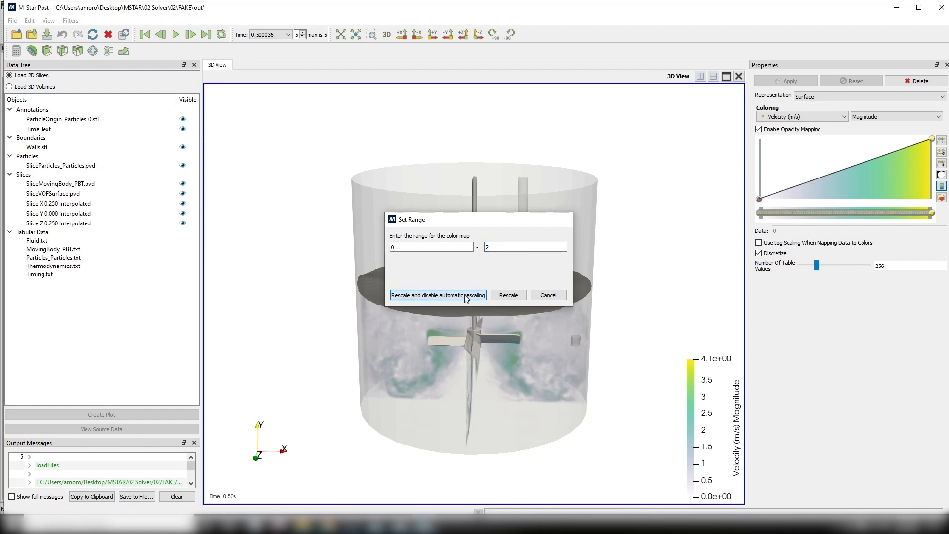
left_click(464, 294)
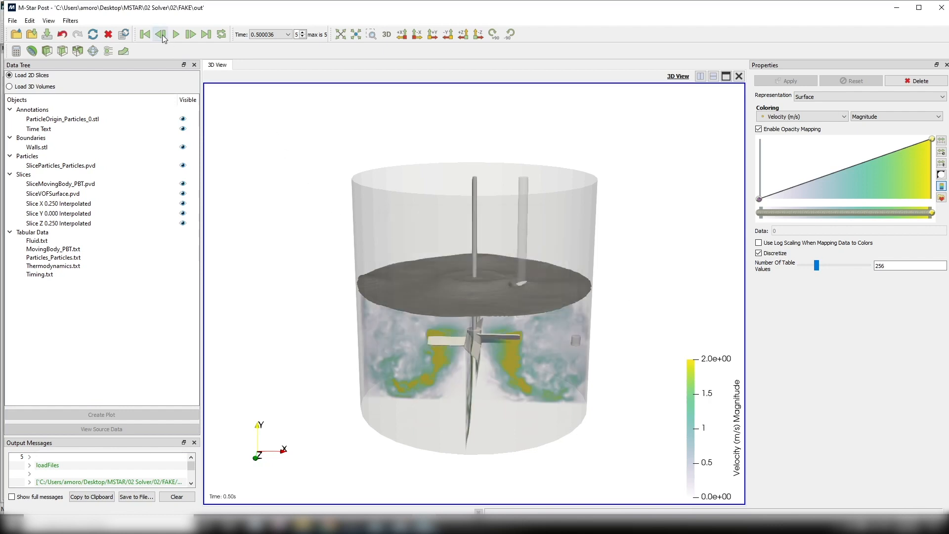
left_click(147, 33)
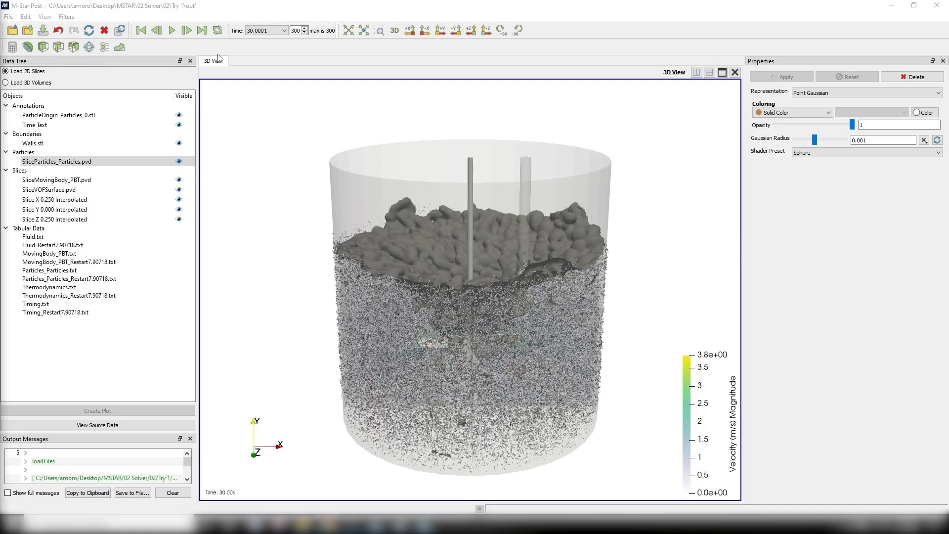
- Hide the X, Y and Z interpolated slices and the SliceParticles_Particles data in the Try 1 results
left_click(179, 219)
left_click(179, 210)
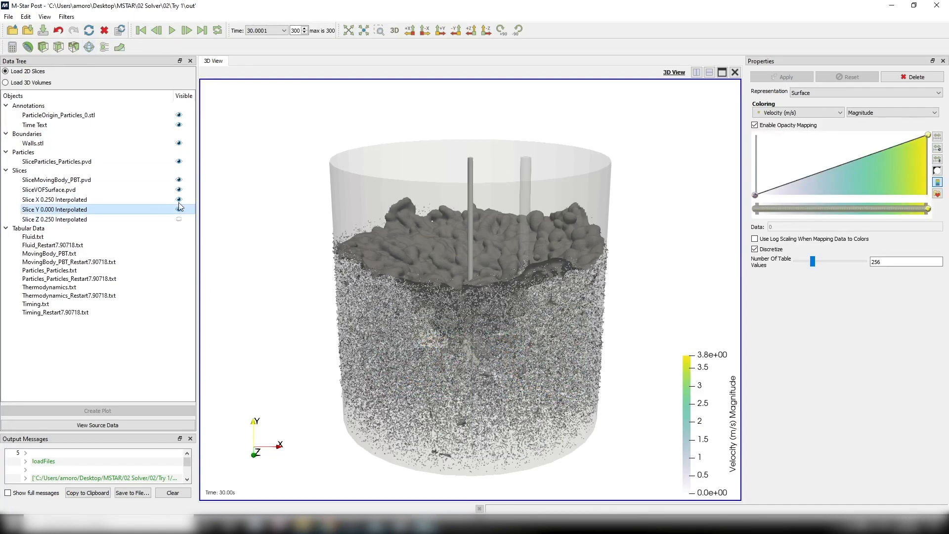
left_click(179, 199)
left_click(179, 162)
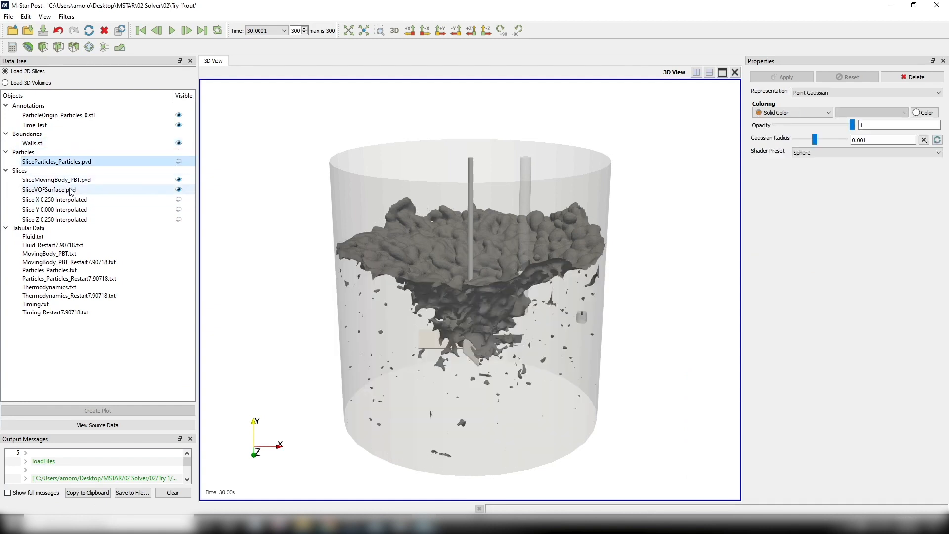
- Change the coloring variable of the SliceVOFSurface fluid surface from its current solid display
left_click(49, 190)
left_click(791, 112)
left_click(794, 131)
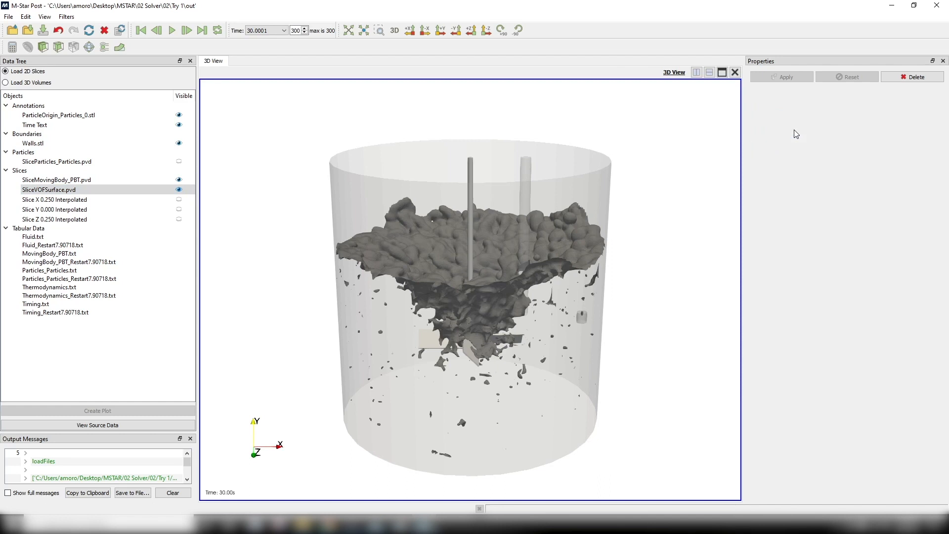
- Rescale the SliceVOFSurface velocity color map to a maximum of 0.5
left_click(938, 150)
double_click(513, 243)
type(".5")
key("Return")
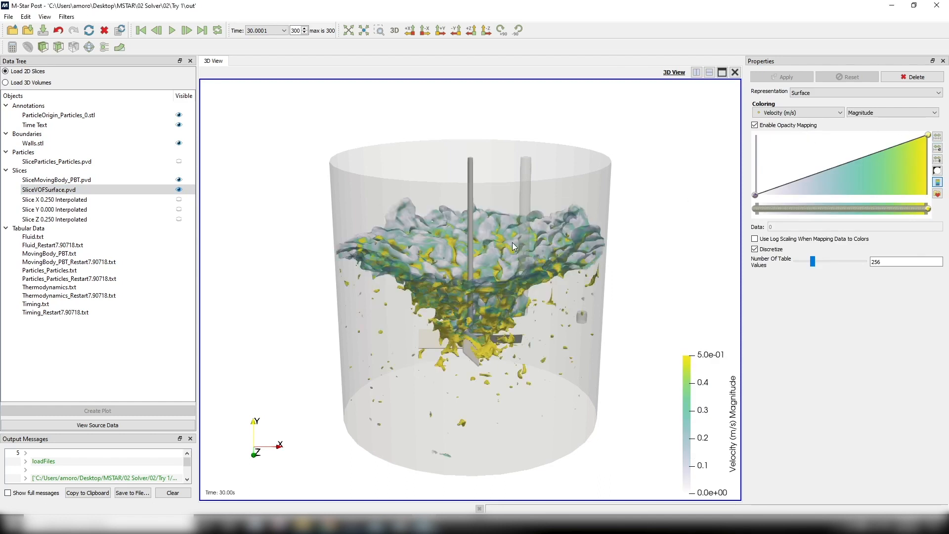
- Set the Time Text annotation's font size to 23 and replay the results from the first time step
left_click(53, 125)
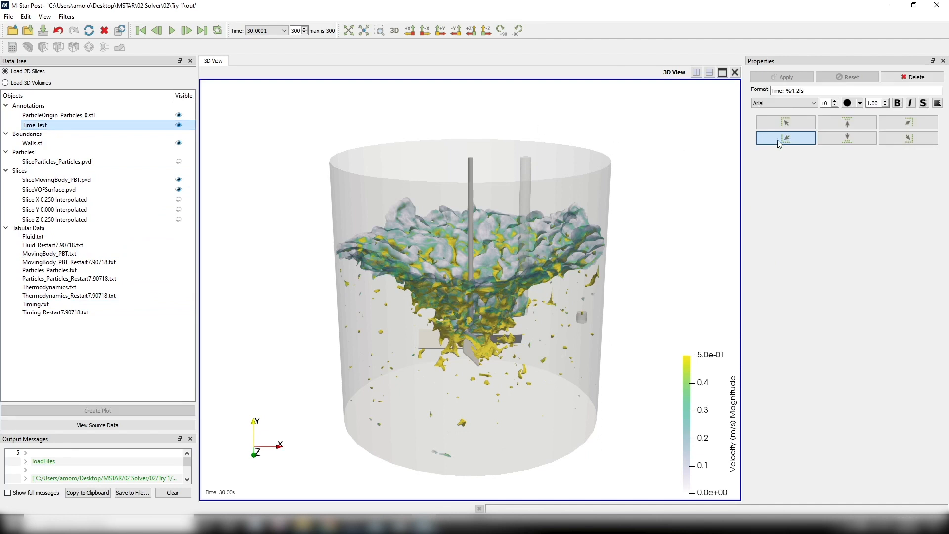
left_click(835, 101)
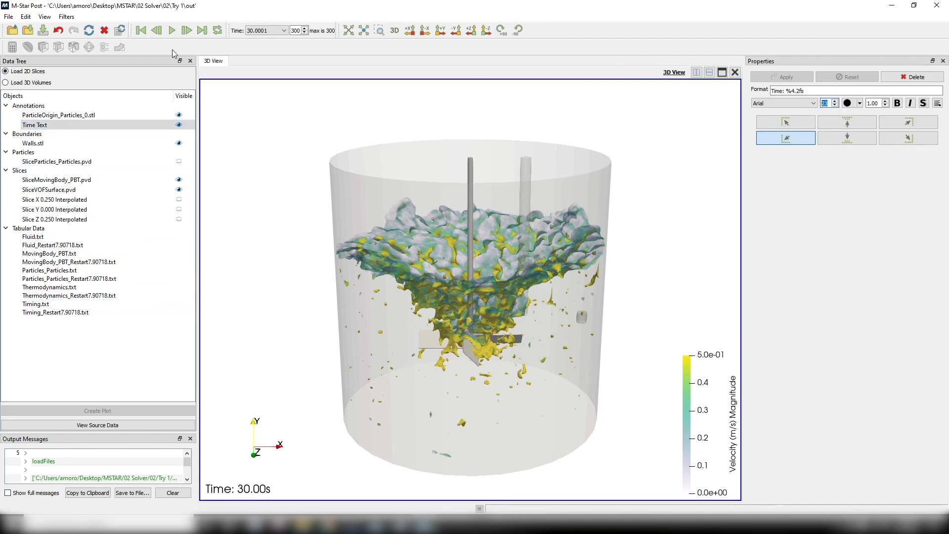
left_click(141, 30)
left_click(172, 30)
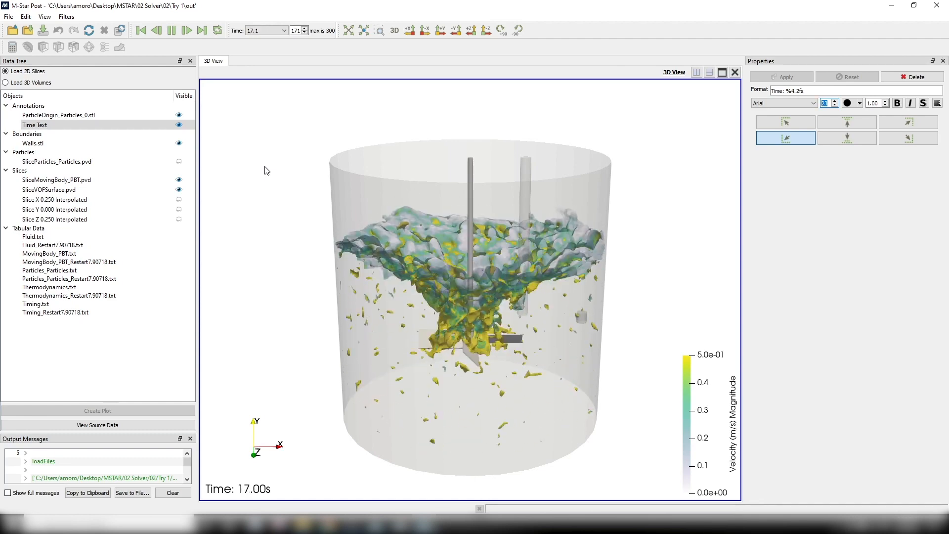
- Show the SliceParticles_Particles data and color the particles solid red
left_click(173, 163)
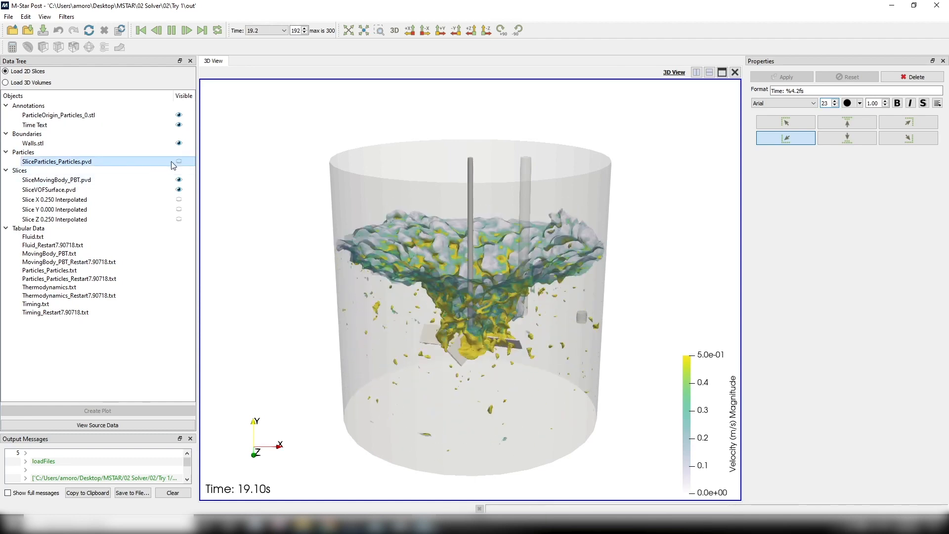
left_click(178, 161)
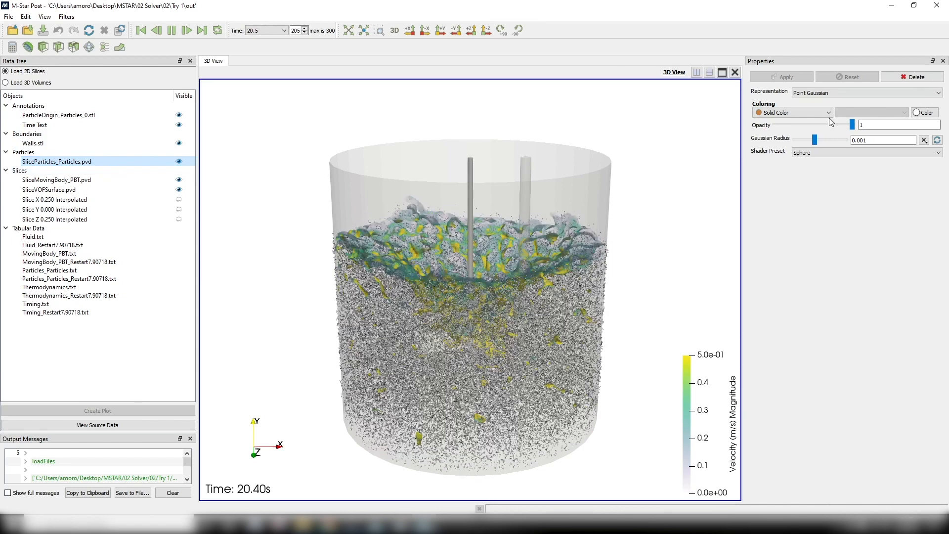
left_click(924, 114)
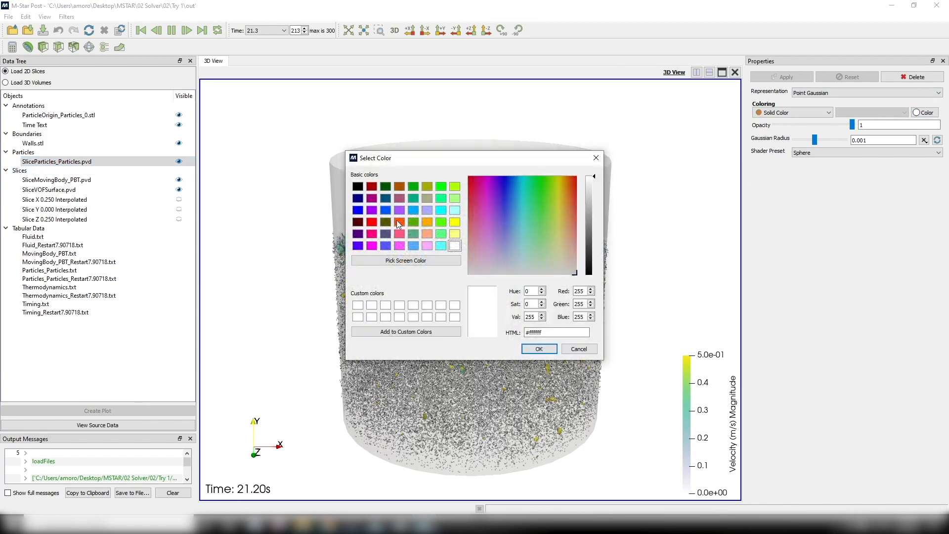
left_click(372, 223)
left_click(539, 349)
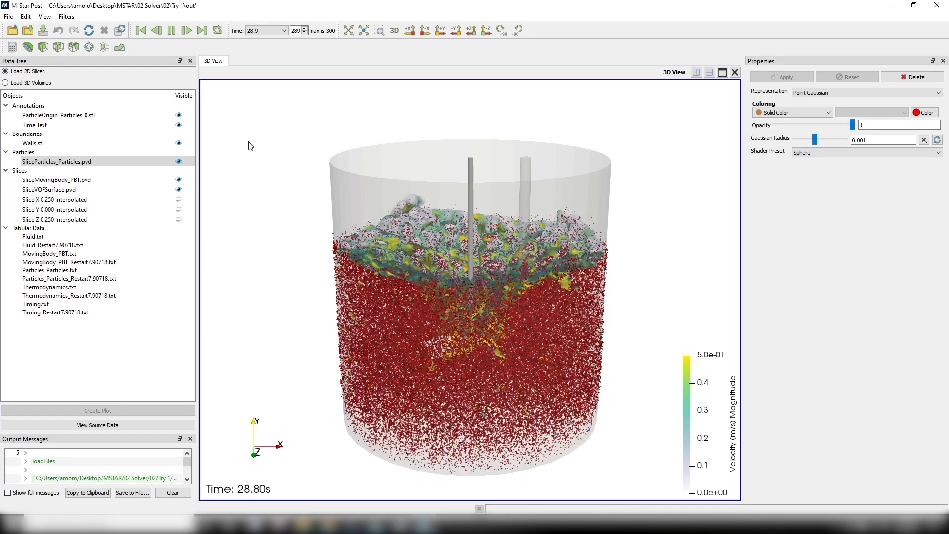
- Jump the results to the 5 s time step
left_click(267, 30)
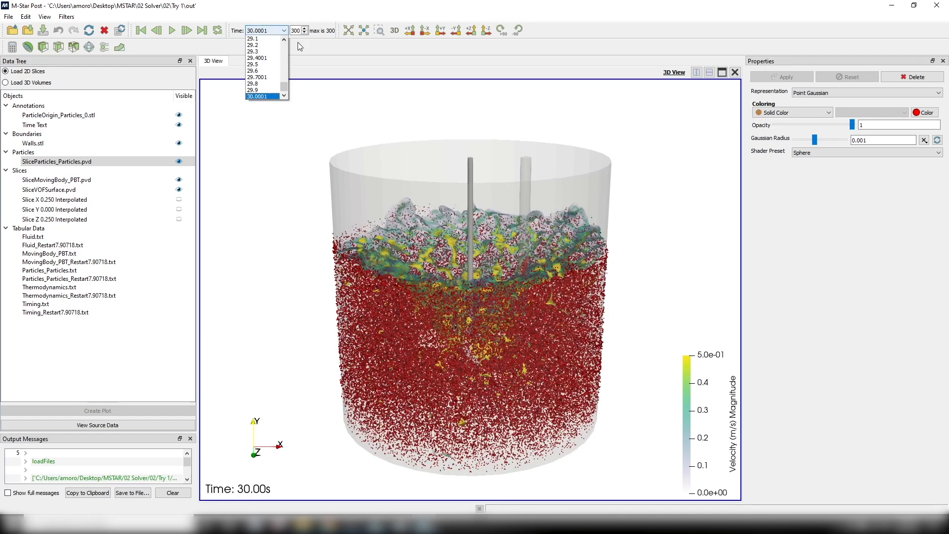
left_click(256, 99)
type("5")
key("Return")
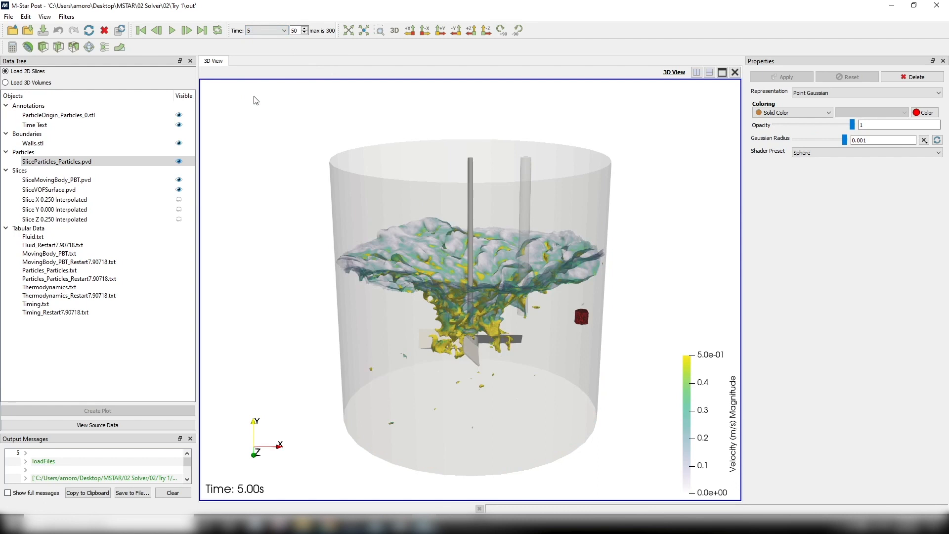
- Step forward frame by frame from 5 s to 8.9 s to examine how the particles disperse through the tank
left_click(187, 31)
left_click(187, 30)
left_click(187, 31)
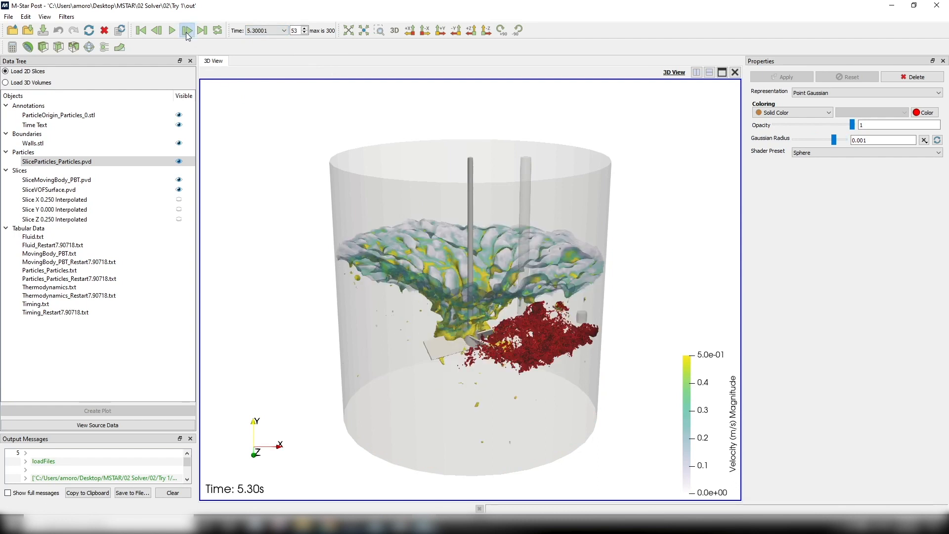
left_click(187, 31)
left_click(186, 30)
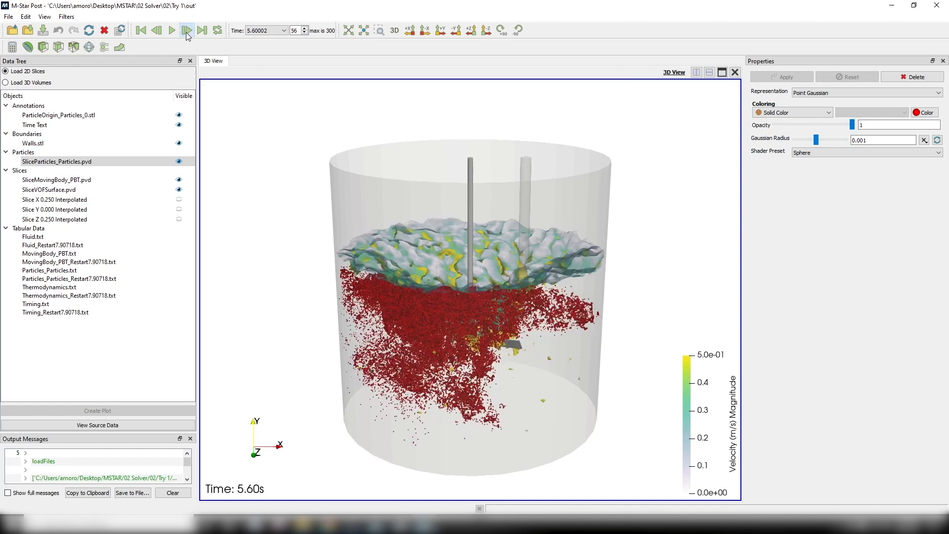
left_click(187, 30)
left_click(187, 31)
left_click(187, 31)
left_click(187, 31)
left_click(187, 31)
left_click(186, 31)
left_click(187, 30)
left_click(187, 30)
left_click(187, 31)
left_click(187, 31)
left_click(187, 31)
left_click(186, 30)
left_click(187, 30)
left_click(187, 31)
left_click(187, 30)
left_click(187, 31)
left_click(187, 30)
left_click(186, 31)
left_click(187, 31)
left_click(187, 30)
left_click(187, 30)
left_click(187, 31)
left_click(187, 31)
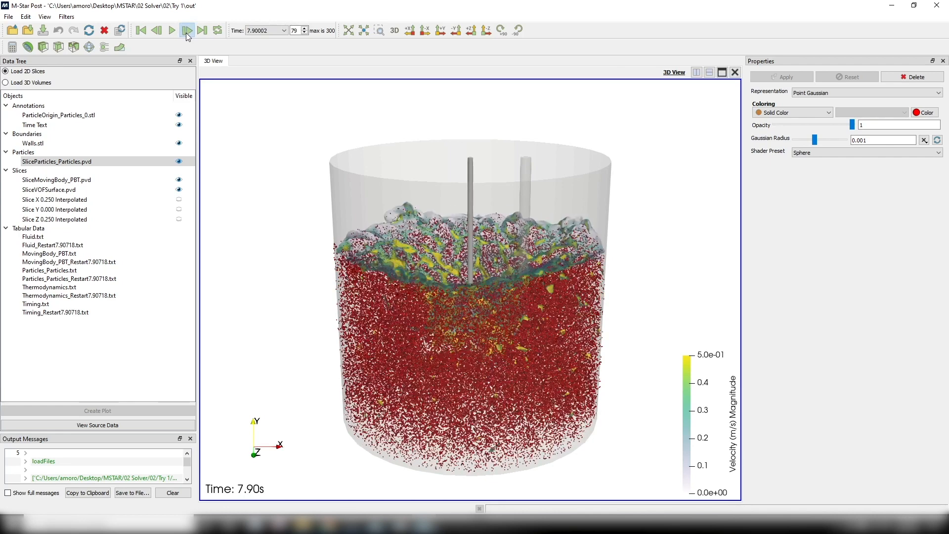
left_click(187, 31)
- View the tank along the Z axis in parallel projection and set the particles' Gaussian radius to 0.0005
left_click(471, 31)
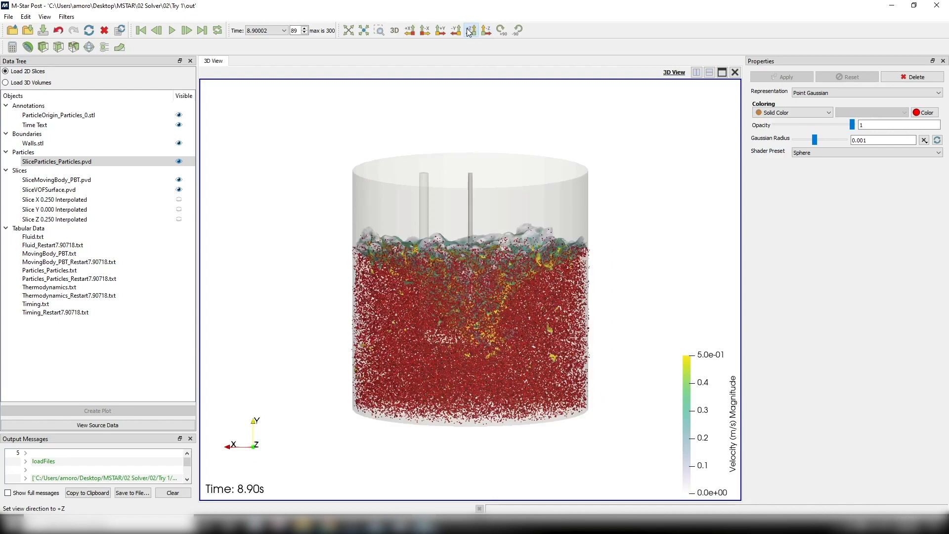
left_click(394, 31)
triple_click(875, 139)
type(".0")
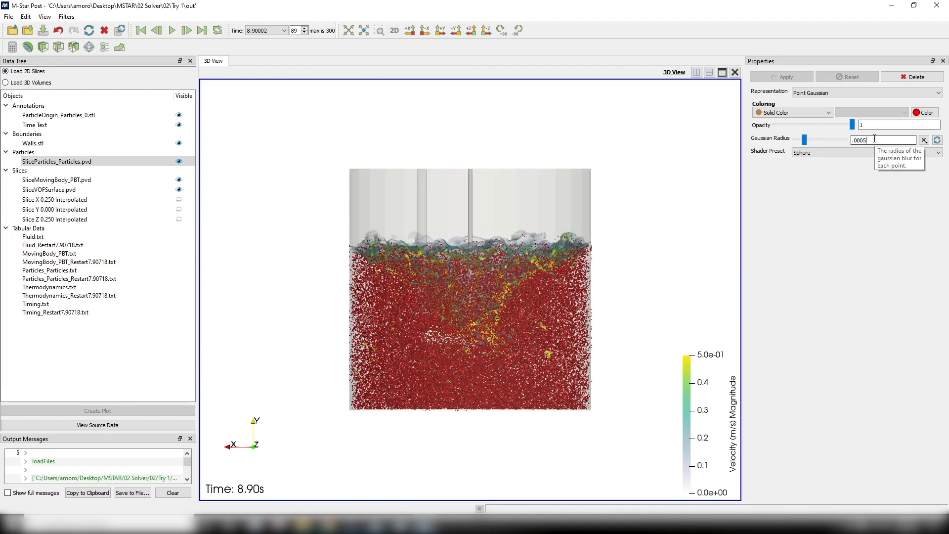
key("Return")
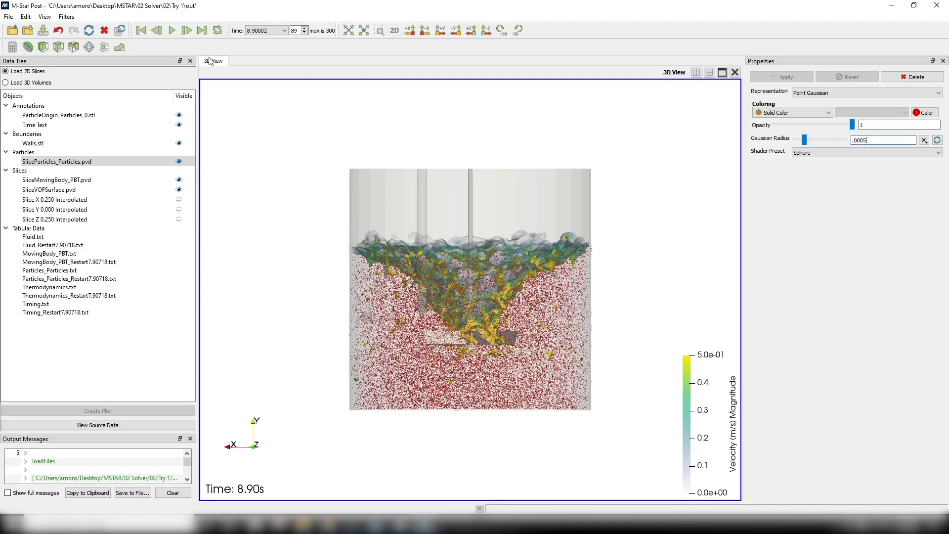
- Return the results to the first time step and save them as an animation with the default options
left_click(142, 30)
left_click(9, 17)
left_click(30, 40)
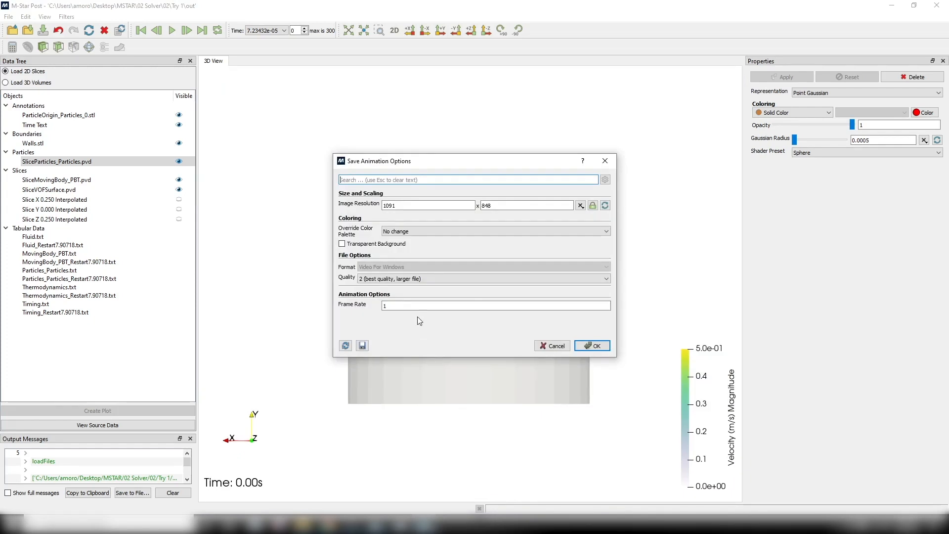
left_click(593, 346)
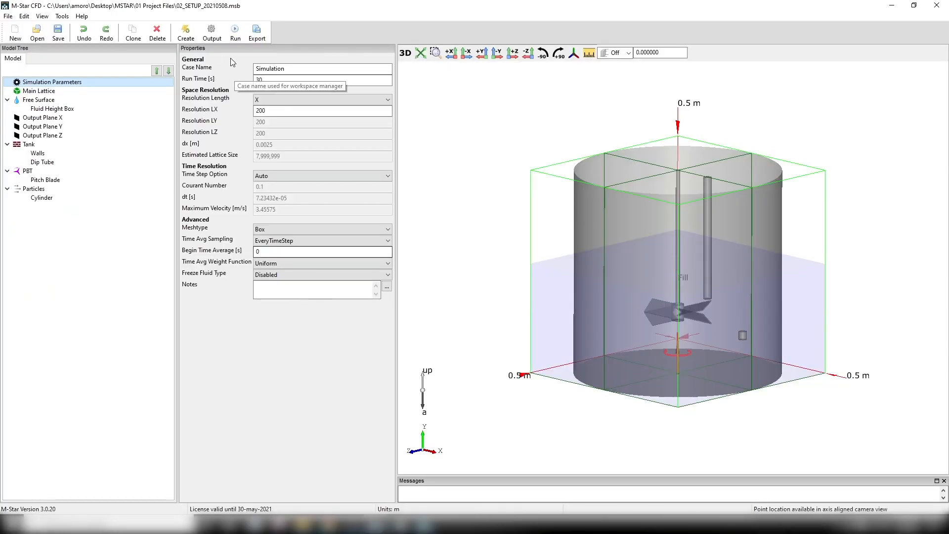
- In M-Star CFD, start an edge-based inlet/outlet at the dip tube's lower rim and flip its direction to point down
left_click(186, 33)
left_click(211, 89)
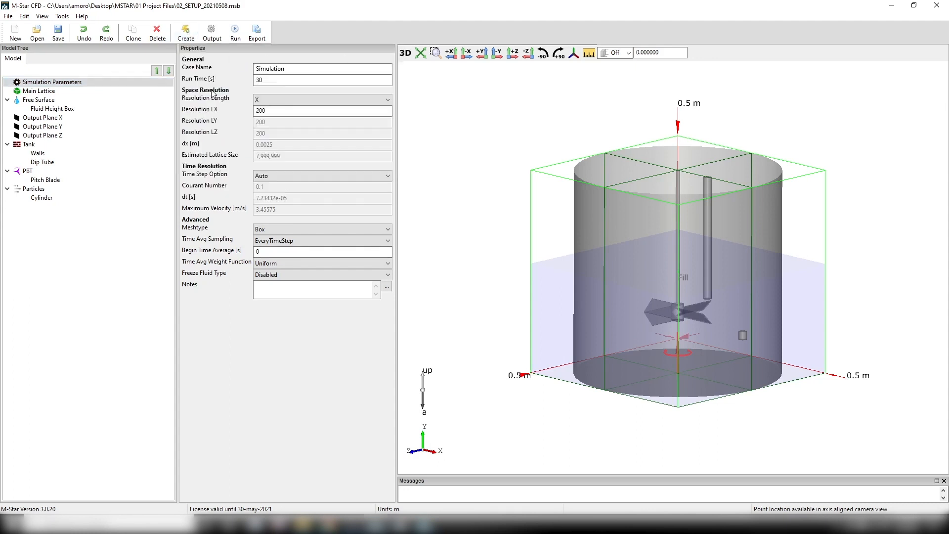
left_click(21, 147)
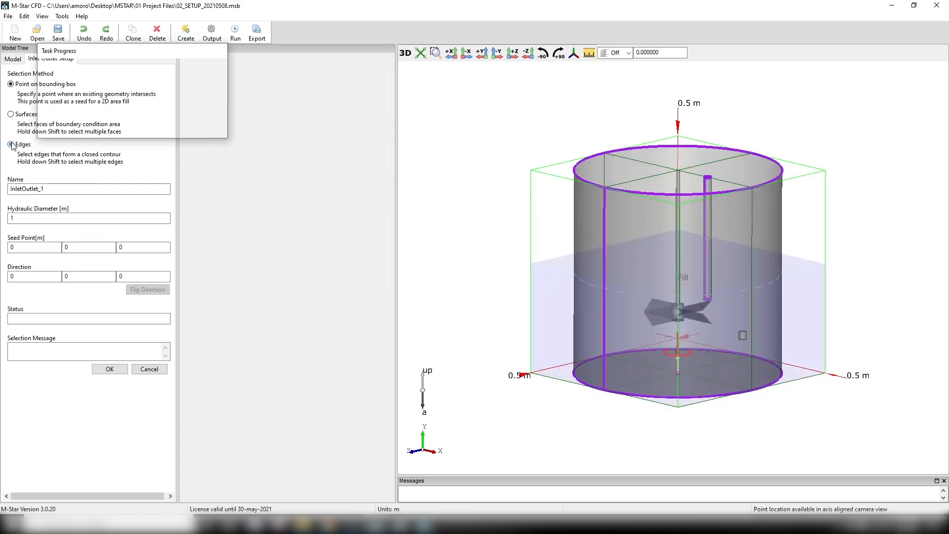
scroll(709, 289, "up", 3)
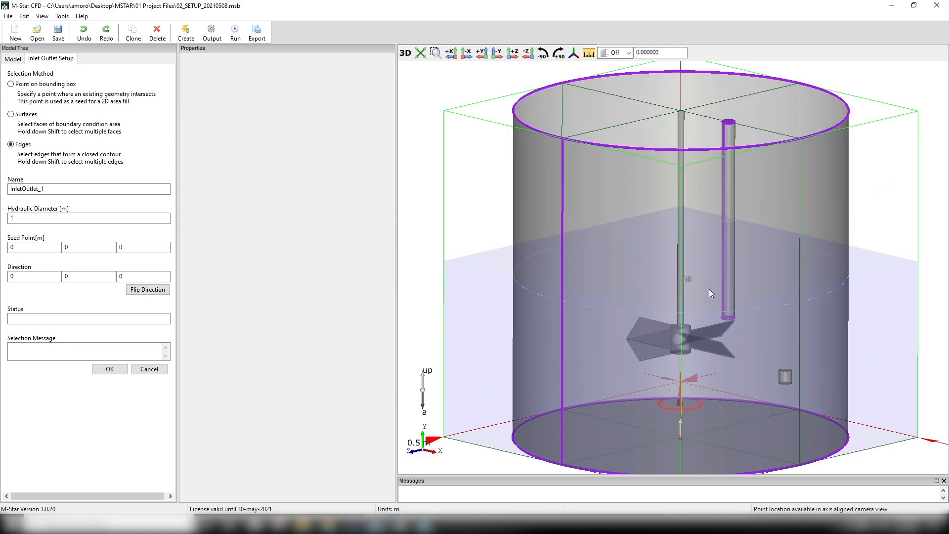
left_click(729, 318)
left_click(141, 289)
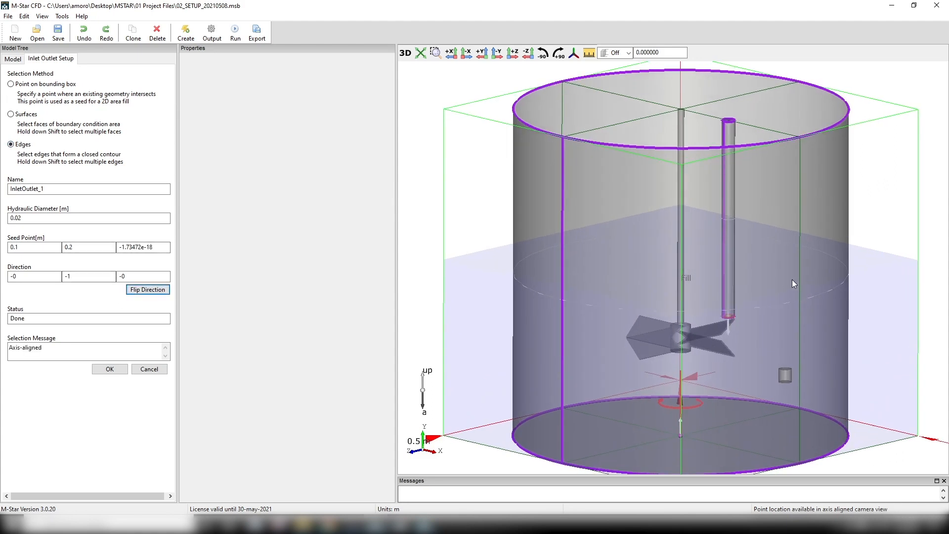
- Name the inlet dipTubeInlet and accept its setup
middle_click_drag(793, 280, 783, 250)
double_click(22, 190)
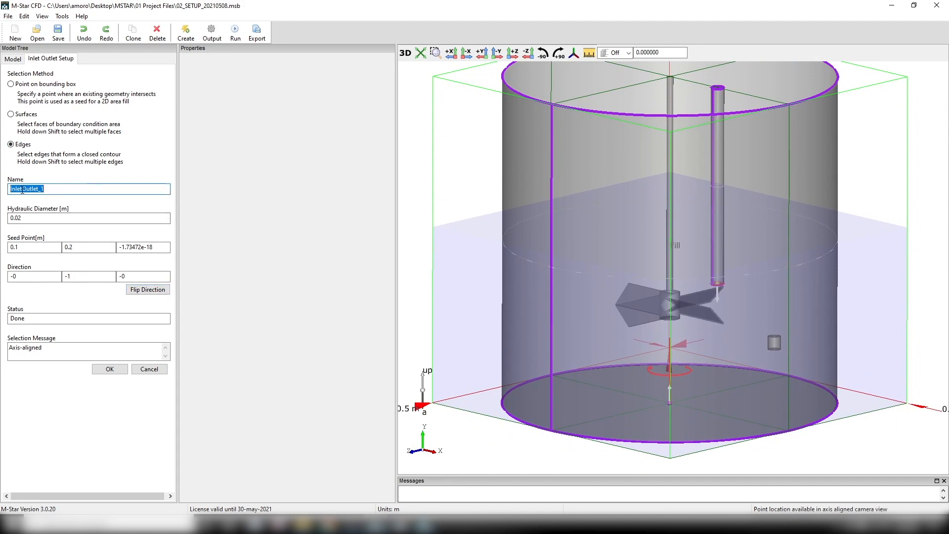
type("d")
left_click(114, 370)
- Configure dipTubeInlet as an InletSinglePulse boundary with a volume flow rate of 0.001 m^3/s and a pulse duration of 15 s
left_click(59, 211)
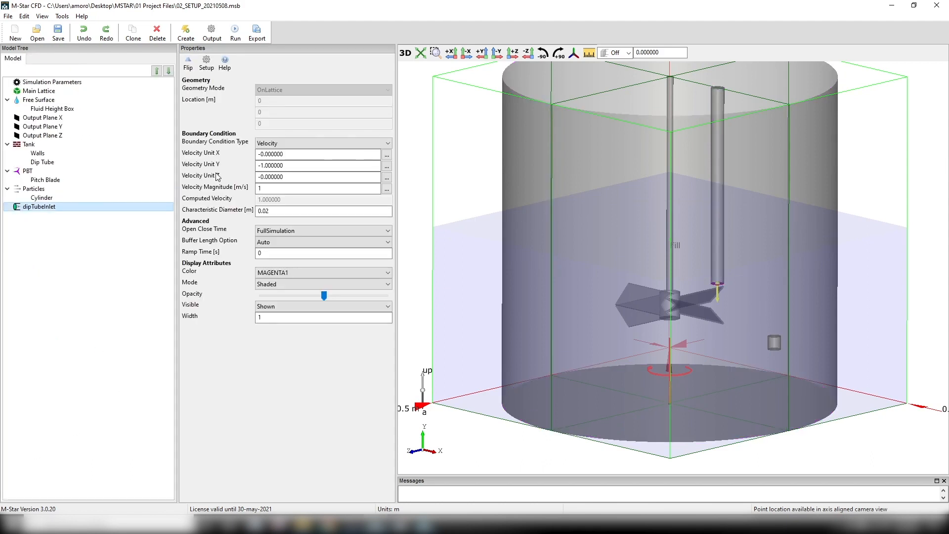
left_click(293, 144)
left_click(290, 205)
left_click(299, 189)
left_click(301, 206)
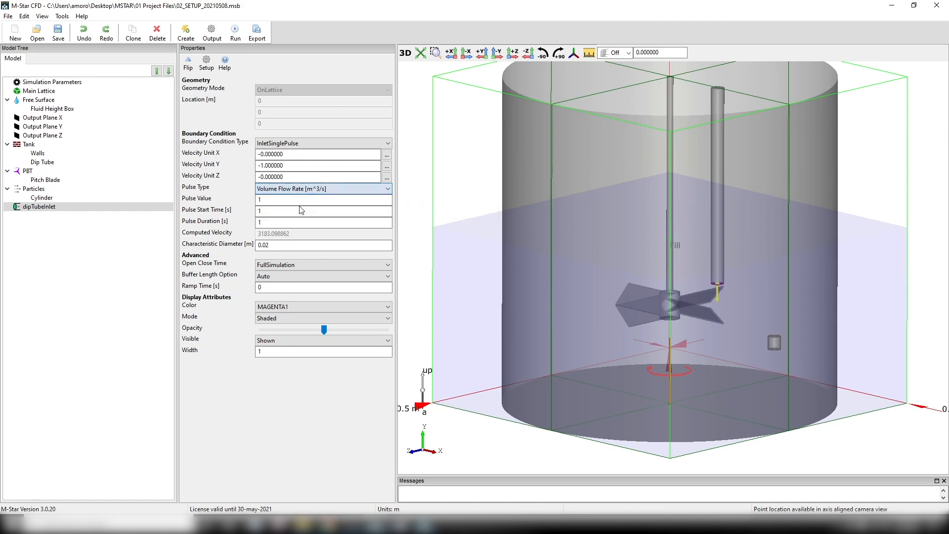
double_click(300, 201)
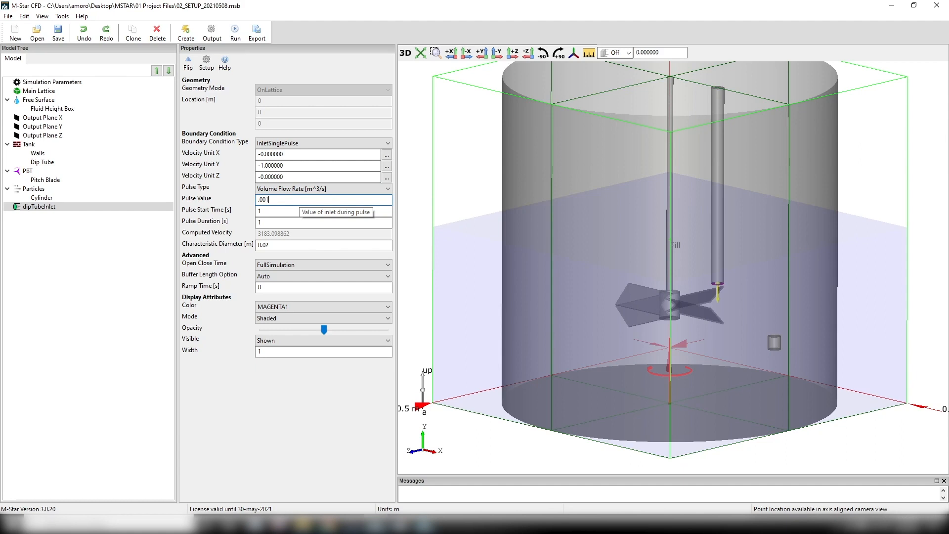
double_click(289, 223)
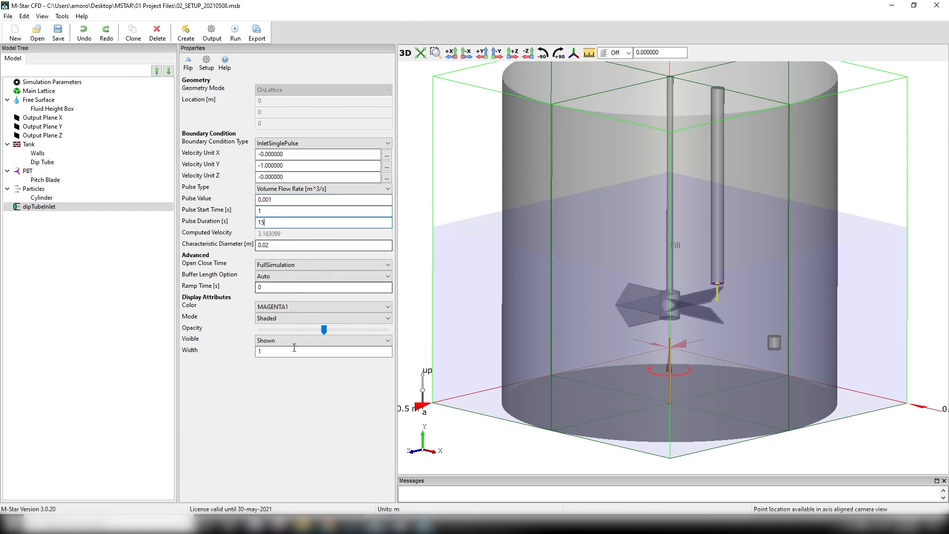
- Start a solver run of the model using FAKE 2 inside the 02 Solver\02 directory as the case folder
left_click(238, 39)
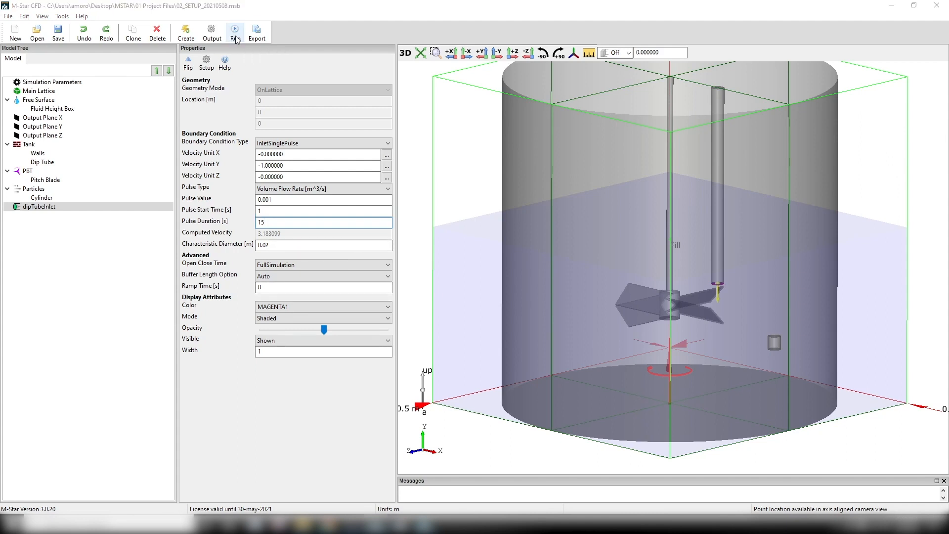
left_click(152, 47)
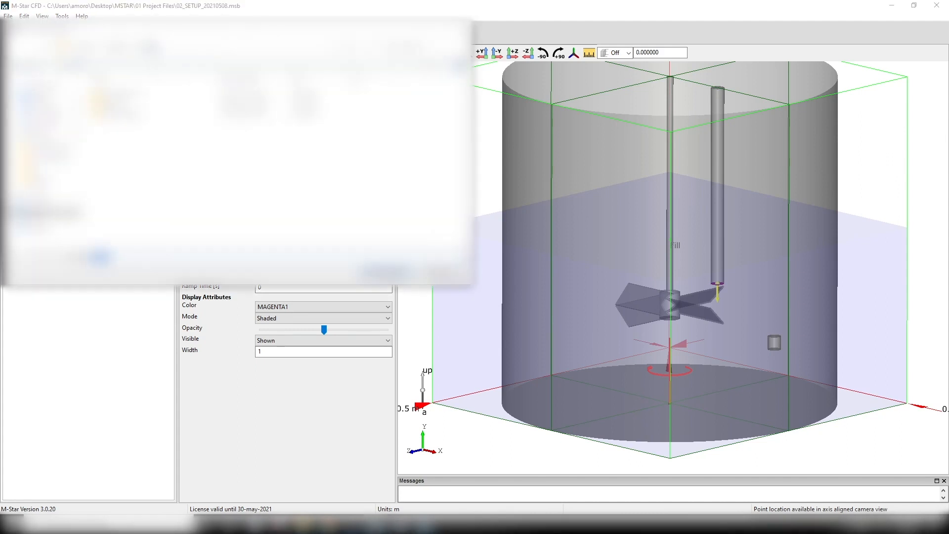
left_click(143, 103)
double_click(144, 103)
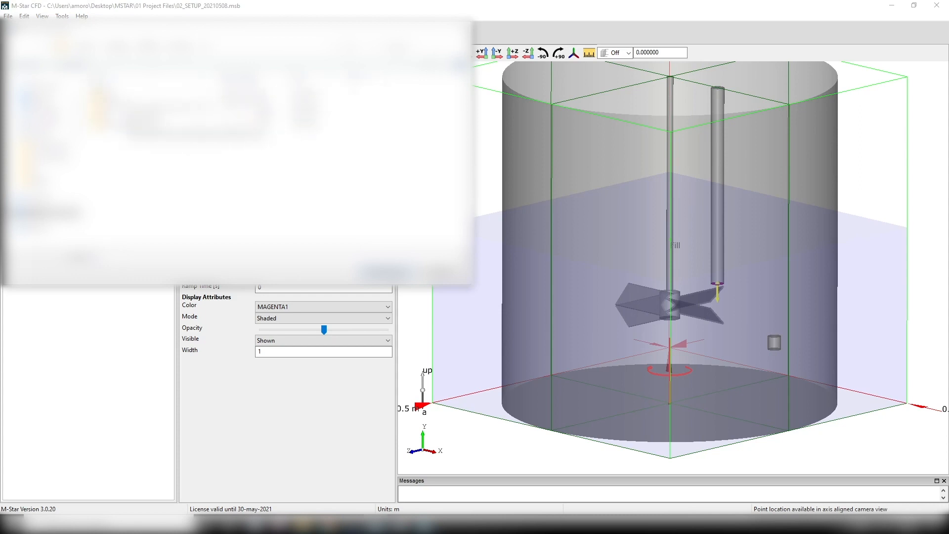
left_click(78, 64)
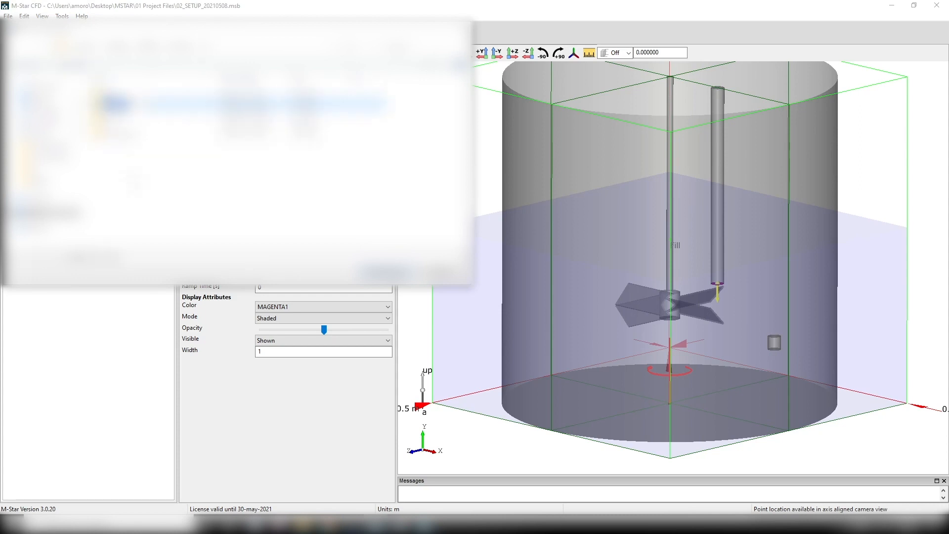
type("0")
left_click(386, 273)
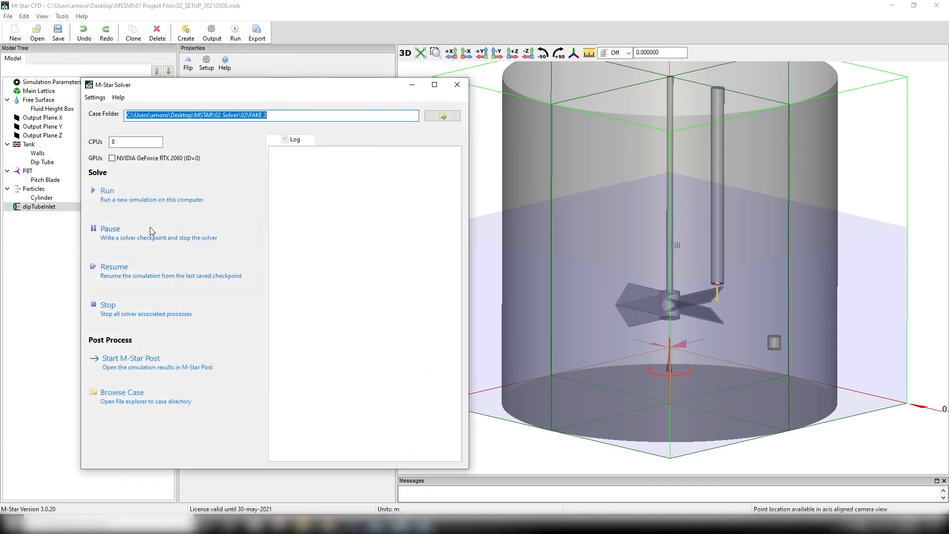
- Enable the NVIDIA GeForce RTX 2060 GPU and run the new simulation
left_click(112, 159)
left_click(123, 199)
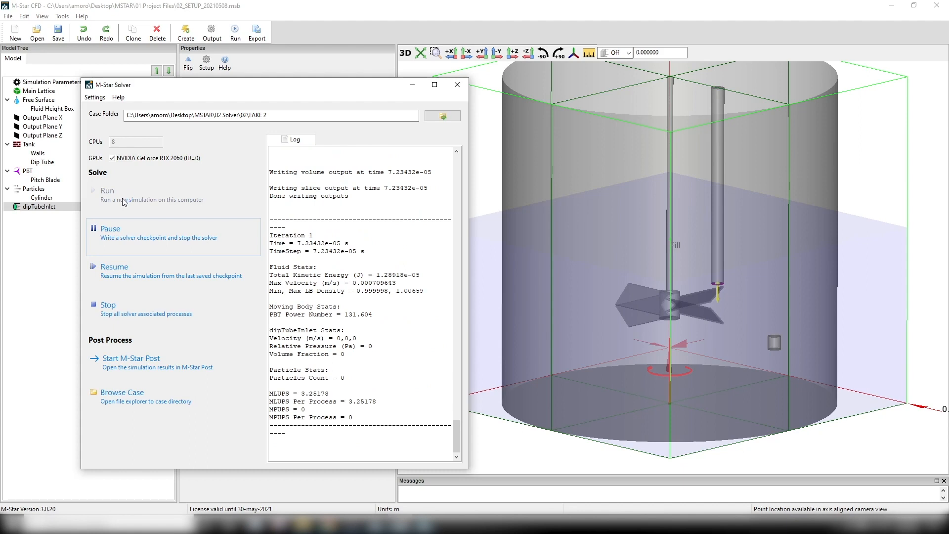
- Stop the running simulation and open the results in M-Star Post
left_click(128, 308)
left_click(138, 369)
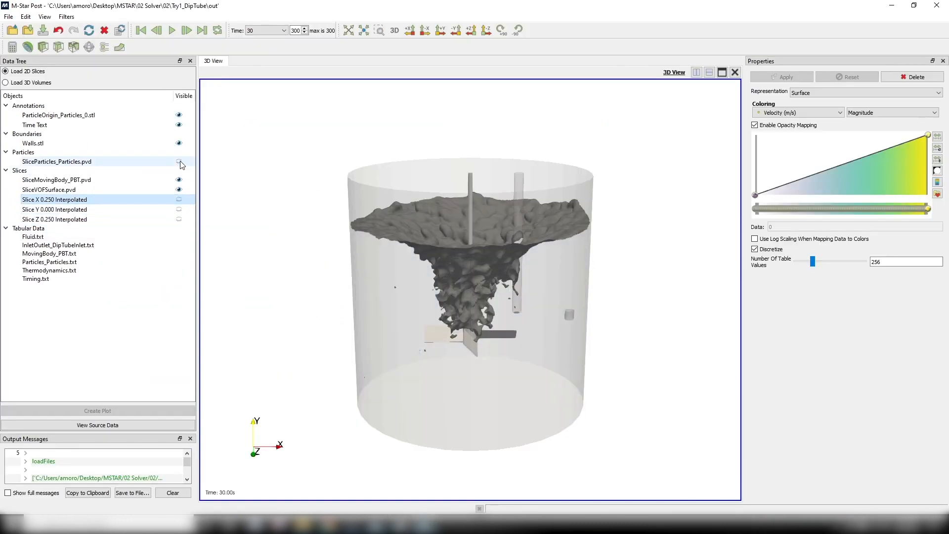
- Hide the SliceParticles_Particles data in the Try1_DipTube results and set the Time Text font size to 30
left_click(181, 162)
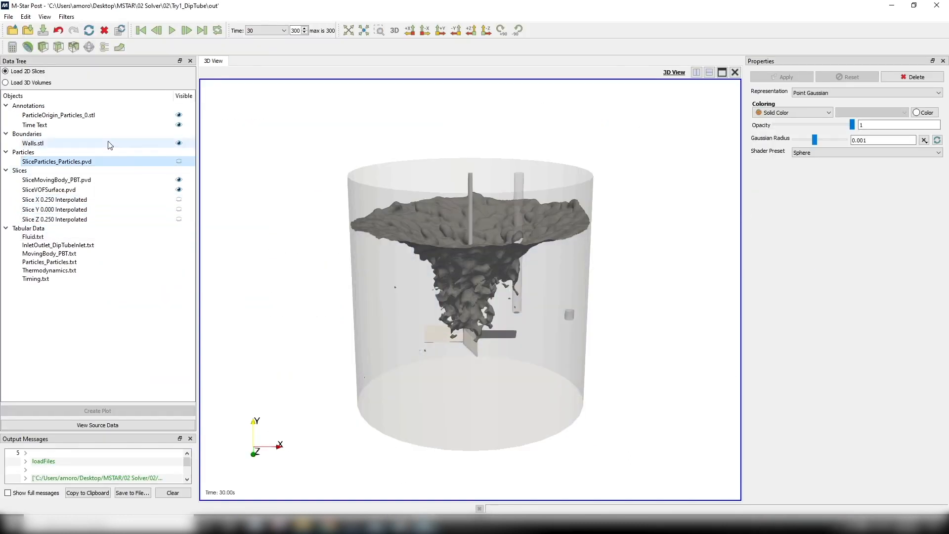
left_click(74, 125)
double_click(826, 103)
type("30")
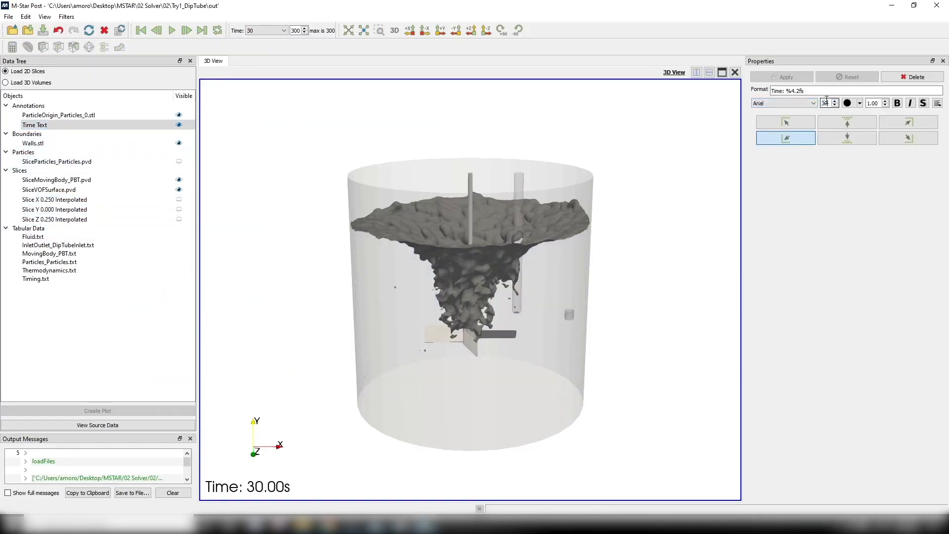
- Colour the SliceVOFSurface data by Velocity (m/s) magnitude
left_click(45, 190)
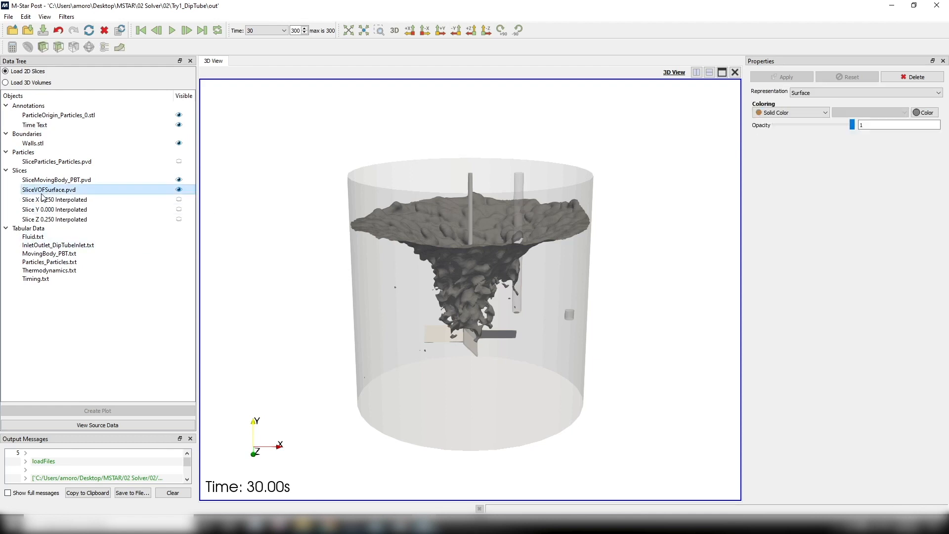
left_click(811, 115)
left_click(809, 136)
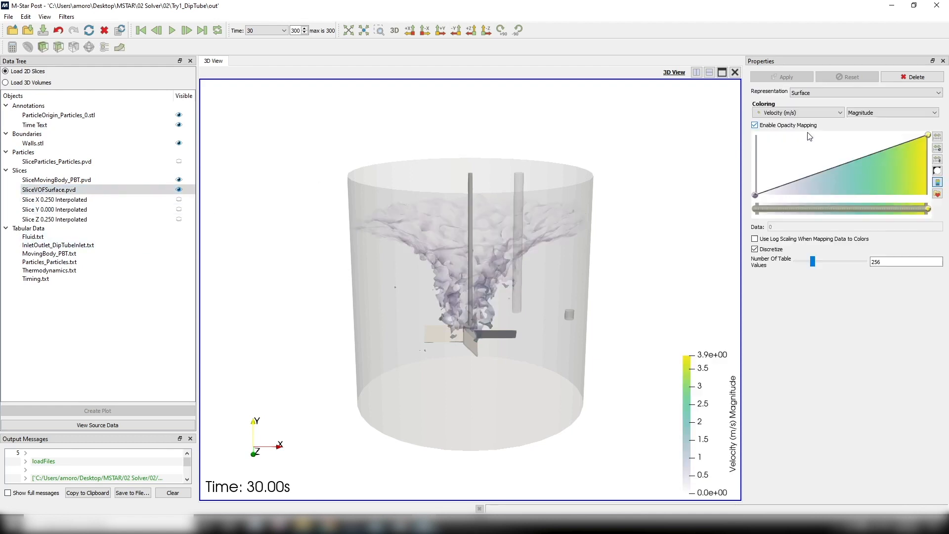
- Rescale the free surface's velocity colour map to a 0 to 0.5 range and play the results through time
left_click(937, 149)
double_click(563, 241)
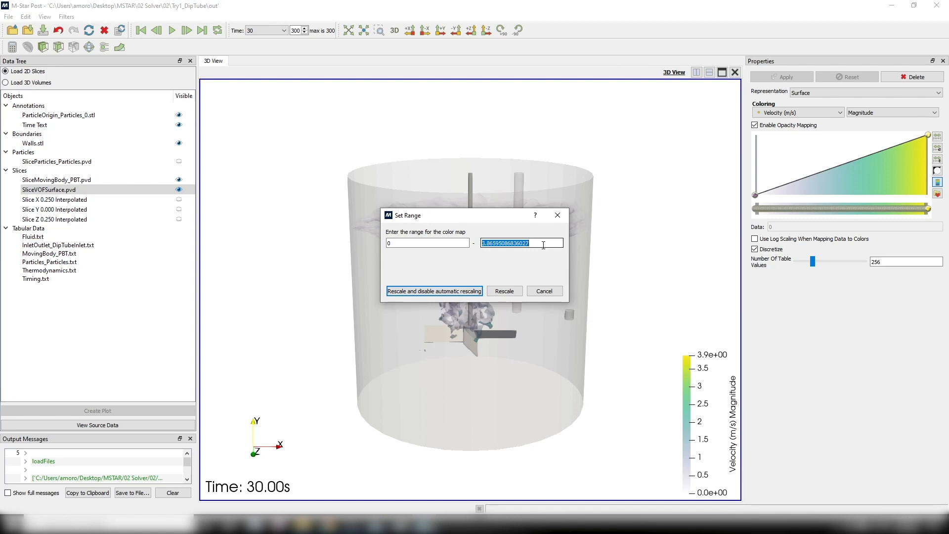
type("0.5")
key("Return")
left_click(173, 30)
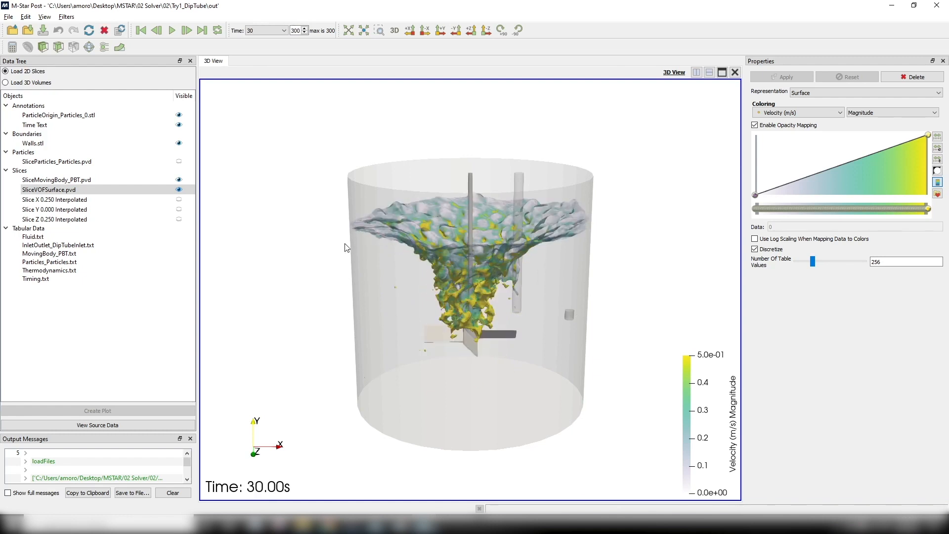
- Create plots from the Fluid.txt tabular data and examine the fluid volume and LB density curves
left_click(50, 237)
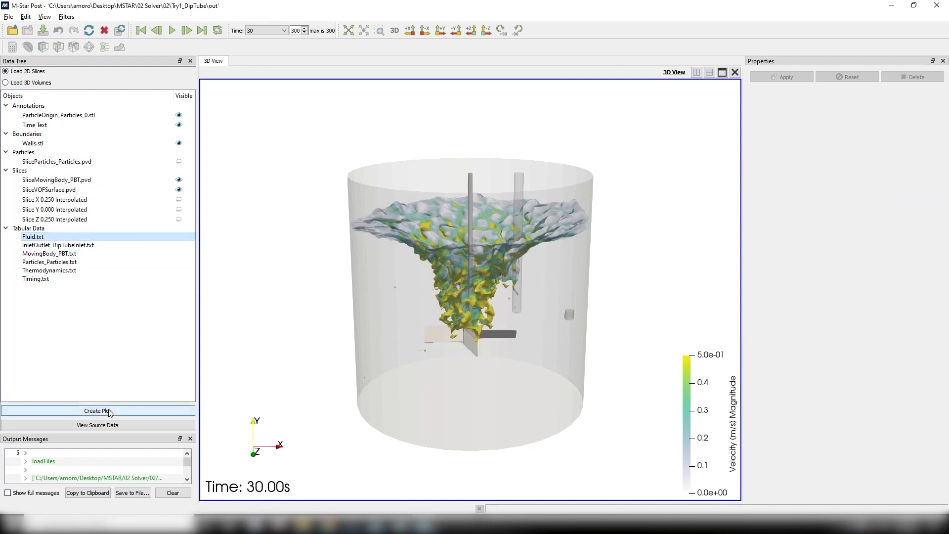
left_click(109, 411)
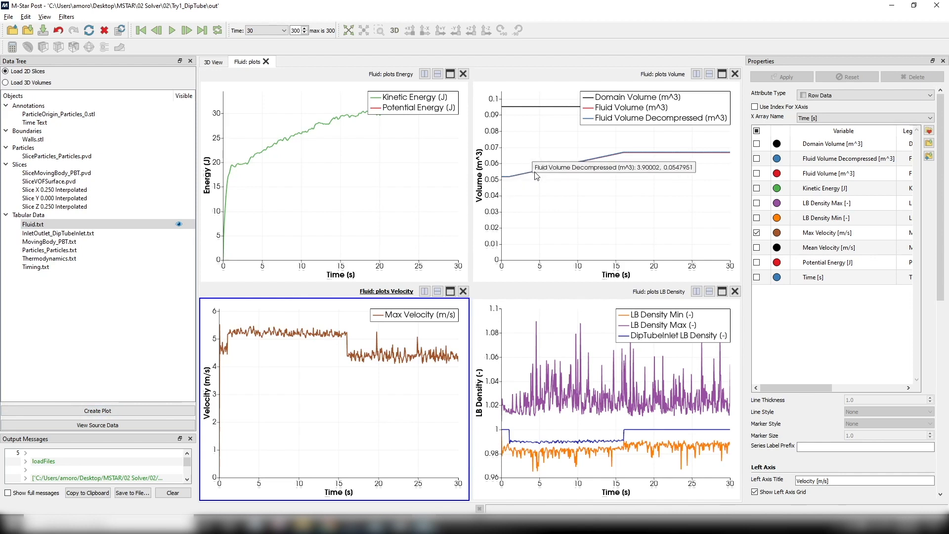
mouse_move(595, 159)
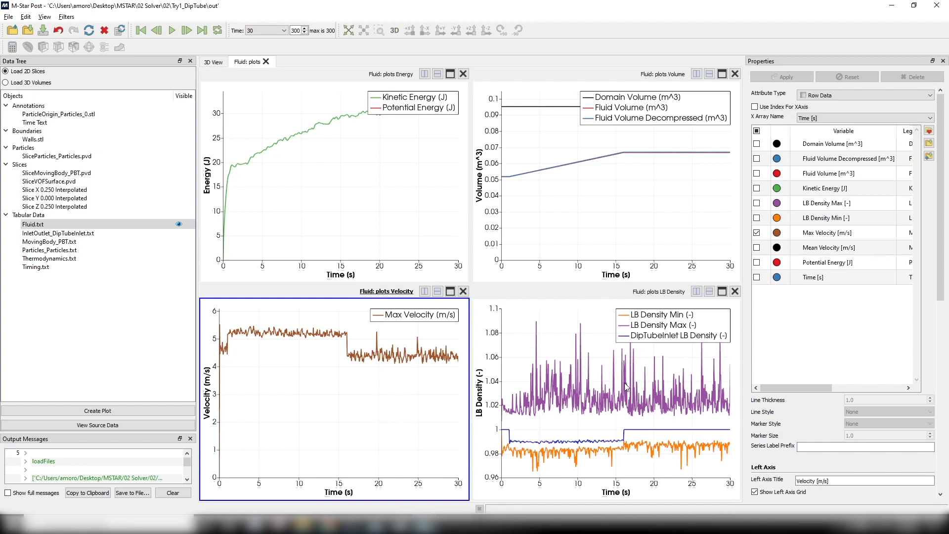
mouse_move(640, 404)
- Show the tank in the 3D view along the Z axis in parallel projection and save an animation with frame rate 10
left_click(214, 61)
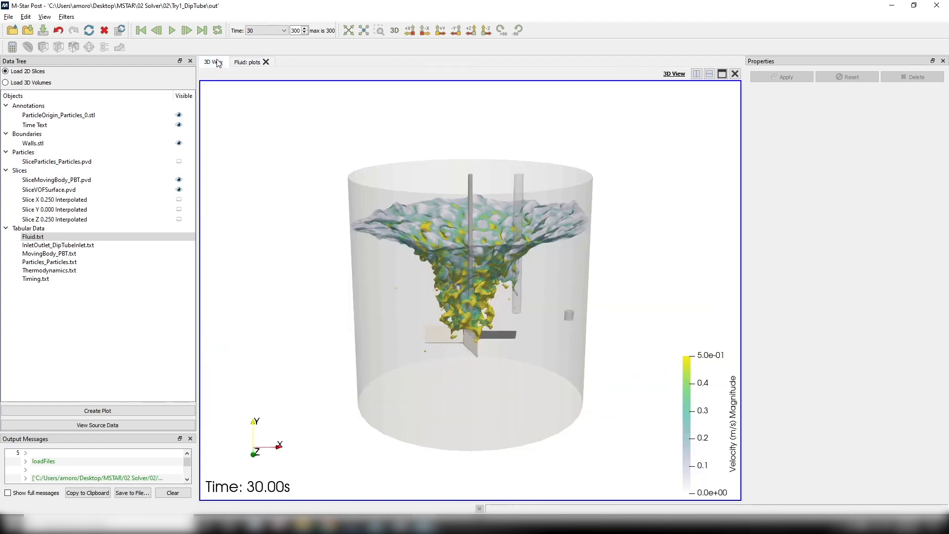
left_click(471, 30)
left_click(395, 30)
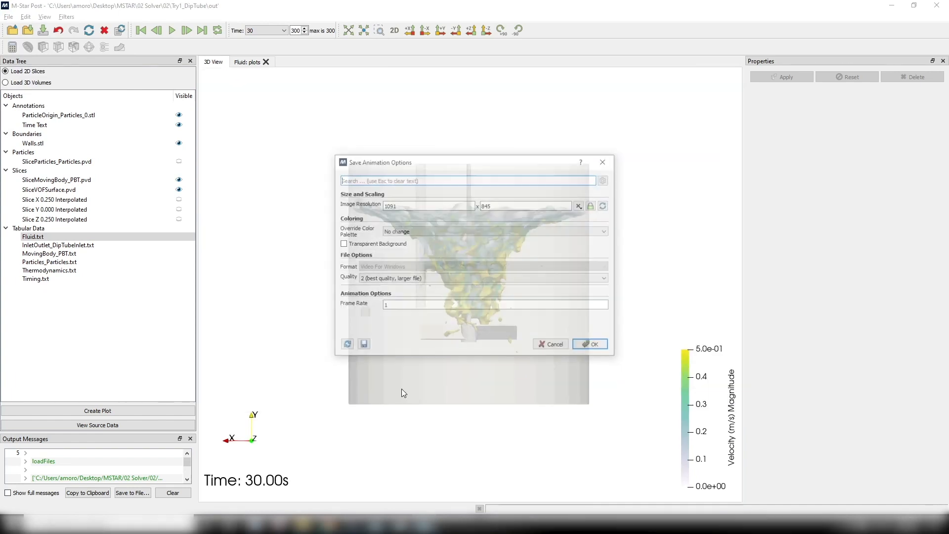
double_click(385, 305)
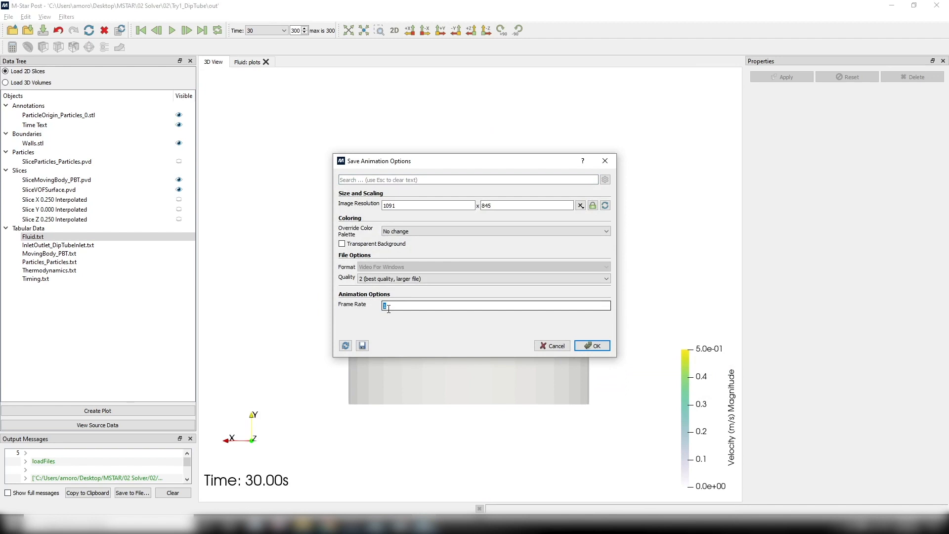
left_click(600, 344)
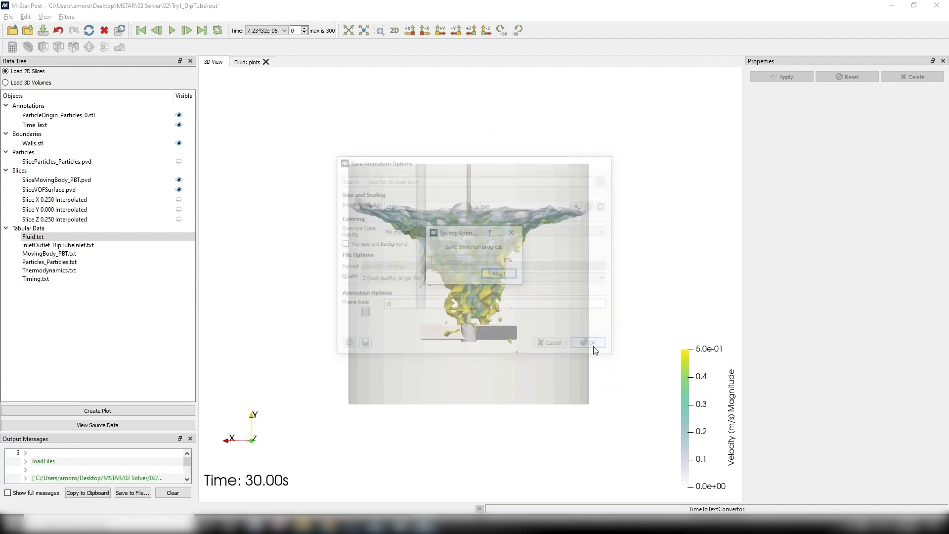